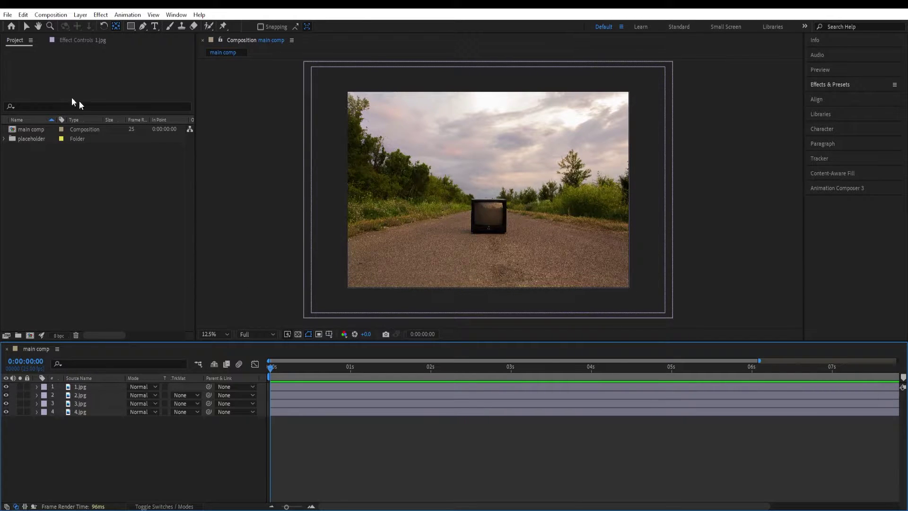
Hide layers 1.jpg, 2.jpg and 3.jpg one by one to view each image beneath, and restore their visibility
click(26, 28)
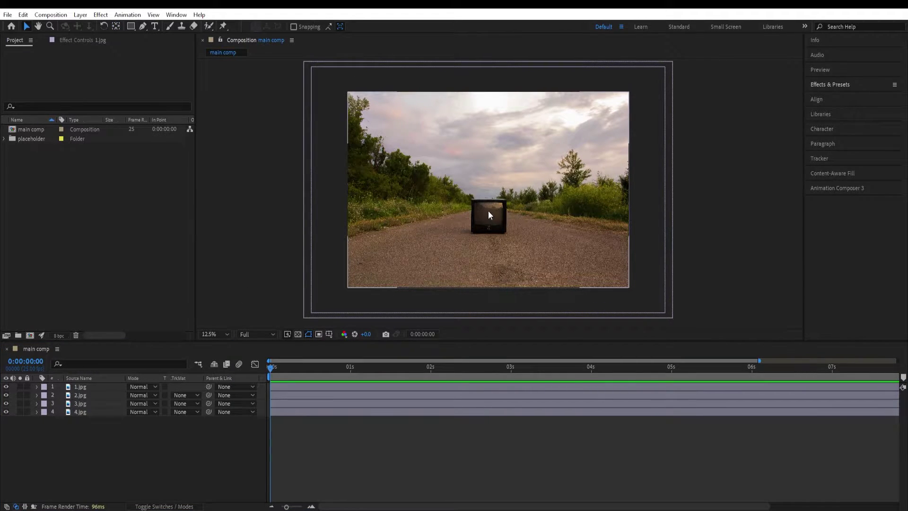
click(6, 387)
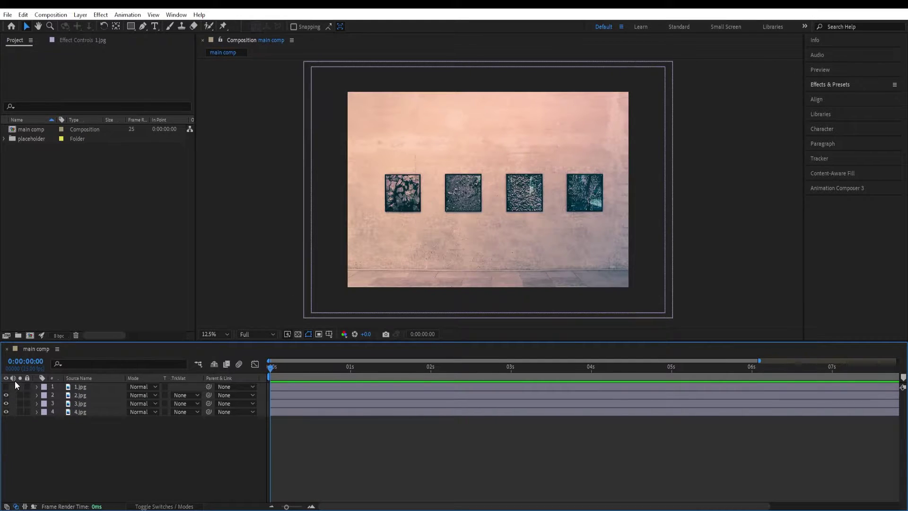
click(6, 395)
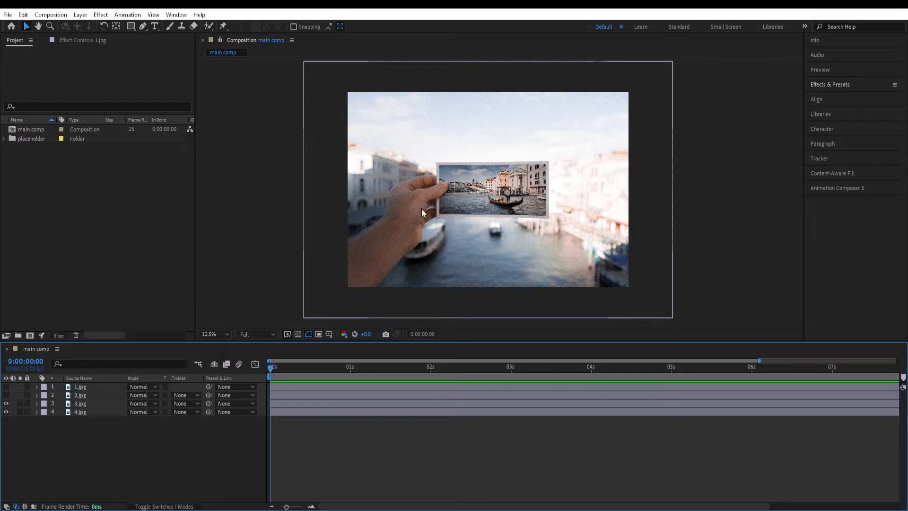
click(6, 404)
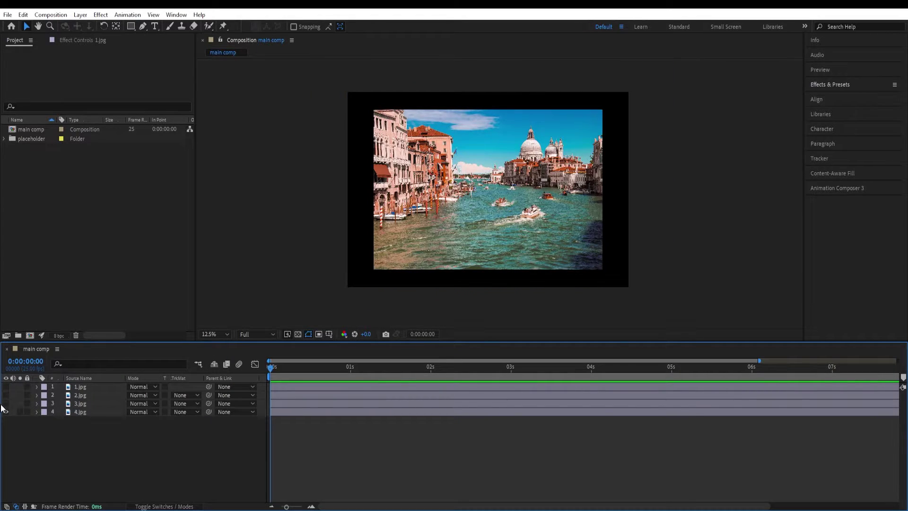
drag(4, 408, 6, 386)
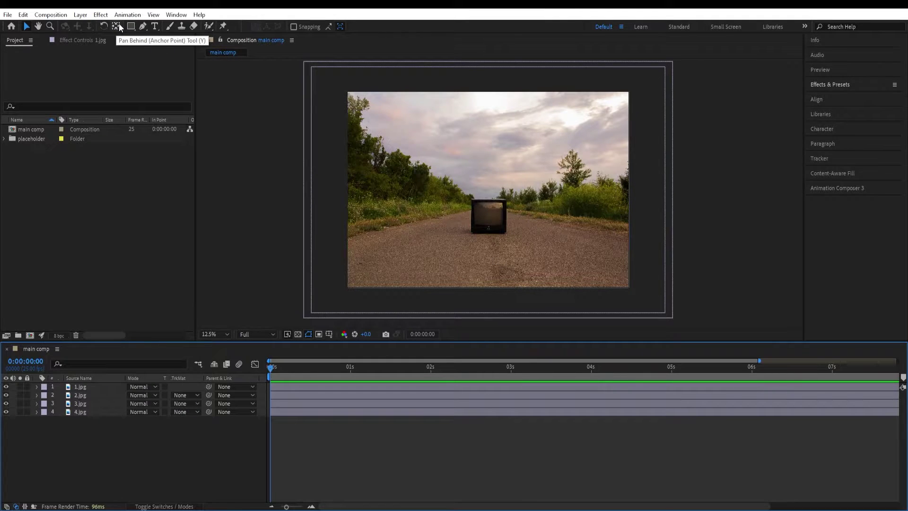
Move the anchor point of the 1.jpg layer to the centre of the TV screen with the Pan Behind tool
click(118, 26)
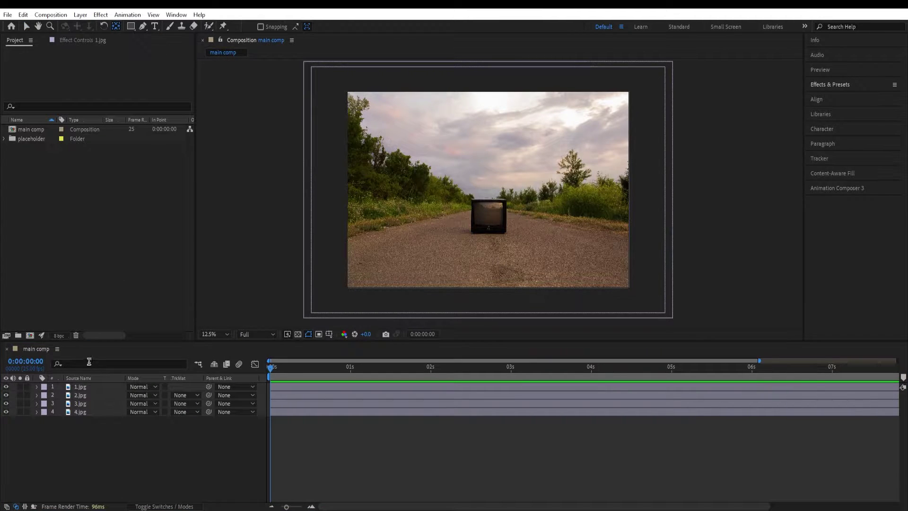
click(85, 388)
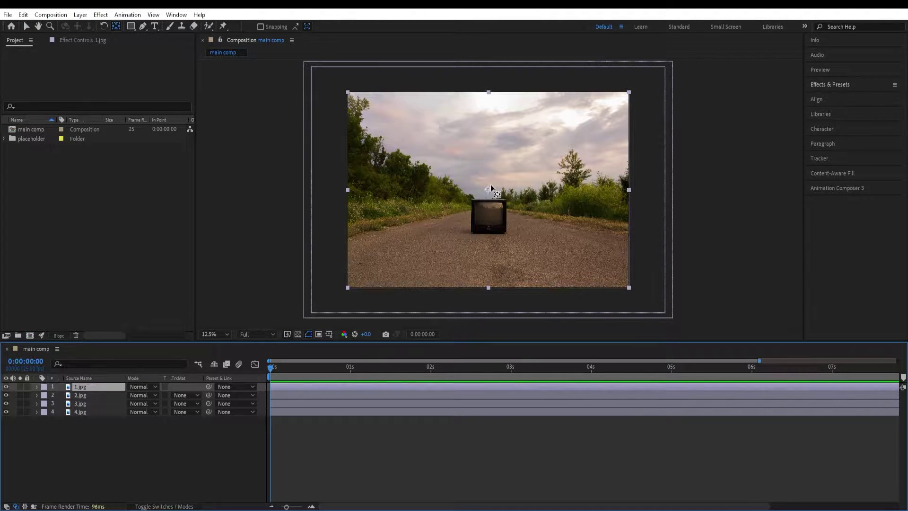
drag(487, 190, 489, 216)
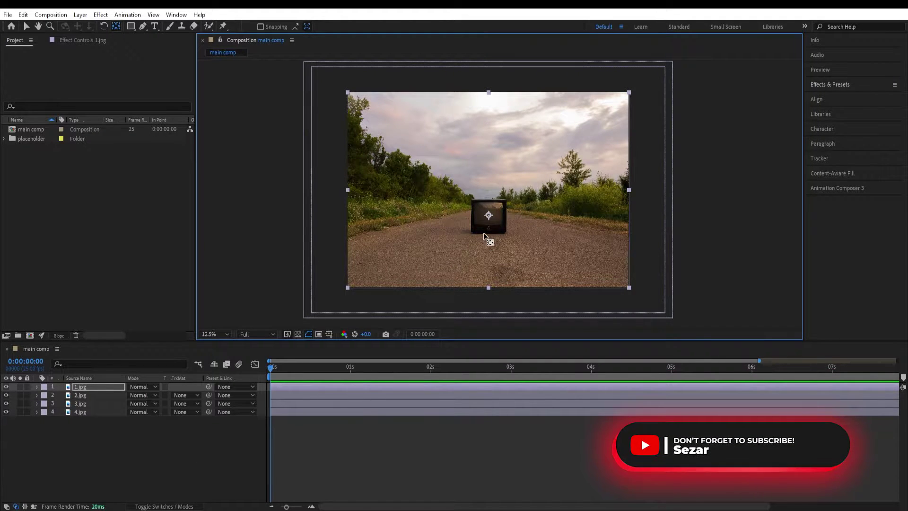
Draw a closed Pen tool mask on the 1.jpg layer around the TV screen, with slightly curved edges along its top and bottom
scroll(483, 232, up, 4)
key(h)
drag(476, 270, 502, 221)
drag(494, 254, 477, 222)
key(y)
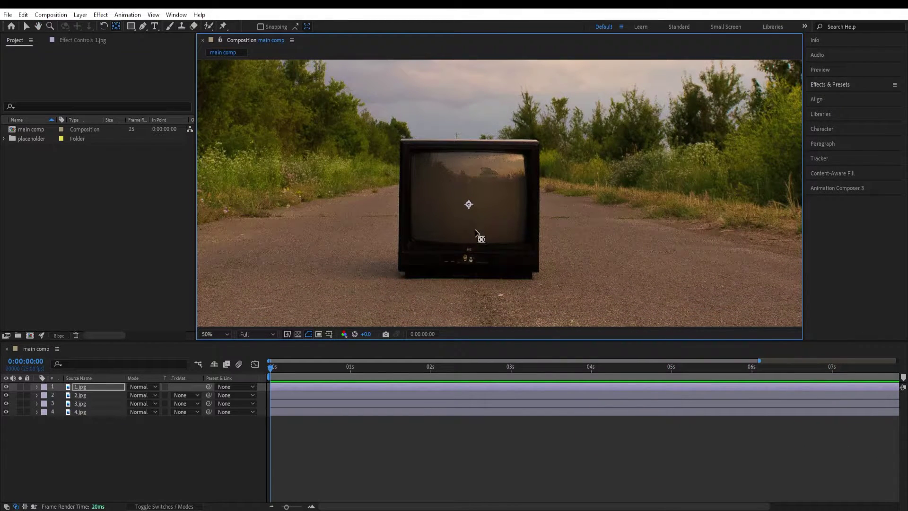
scroll(468, 231, up, 2)
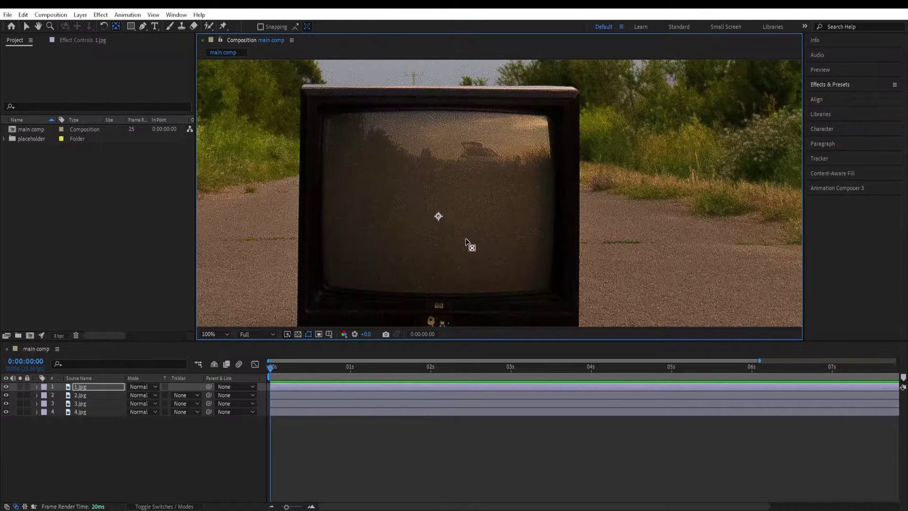
drag(466, 237, 520, 228)
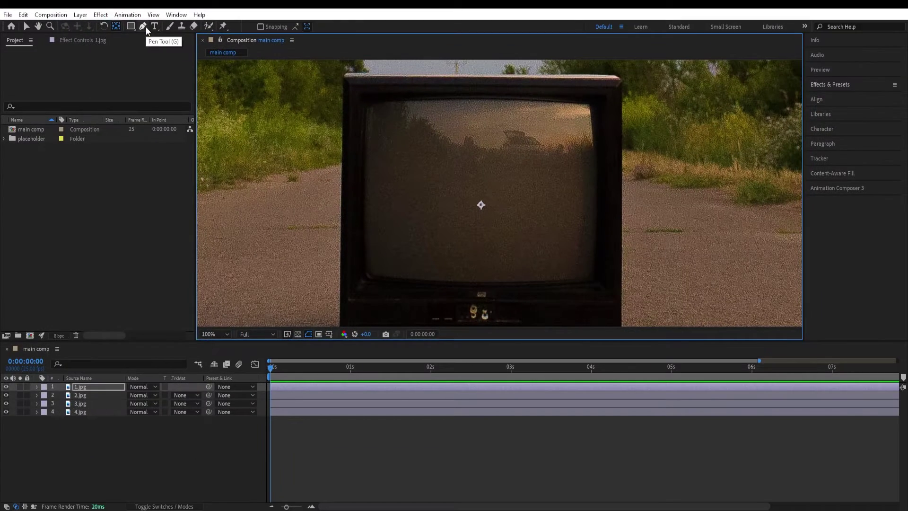
click(144, 27)
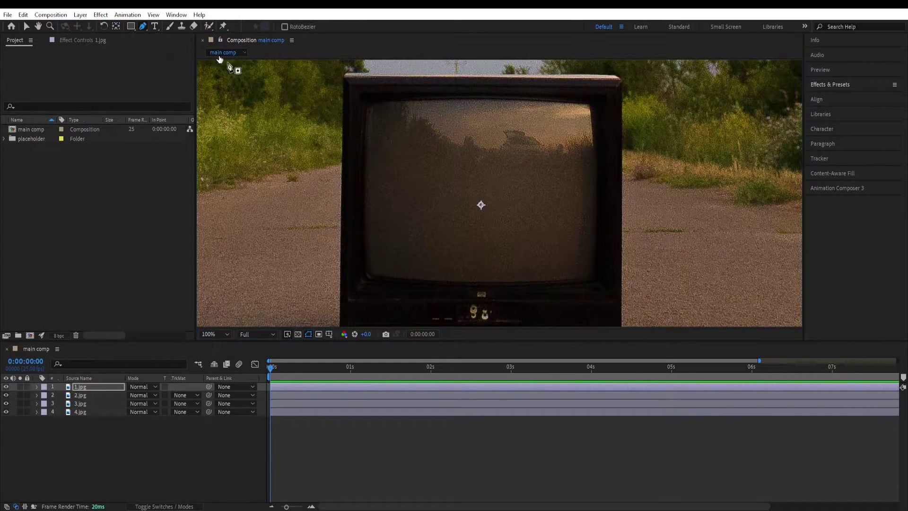
click(363, 97)
drag(363, 279, 369, 283)
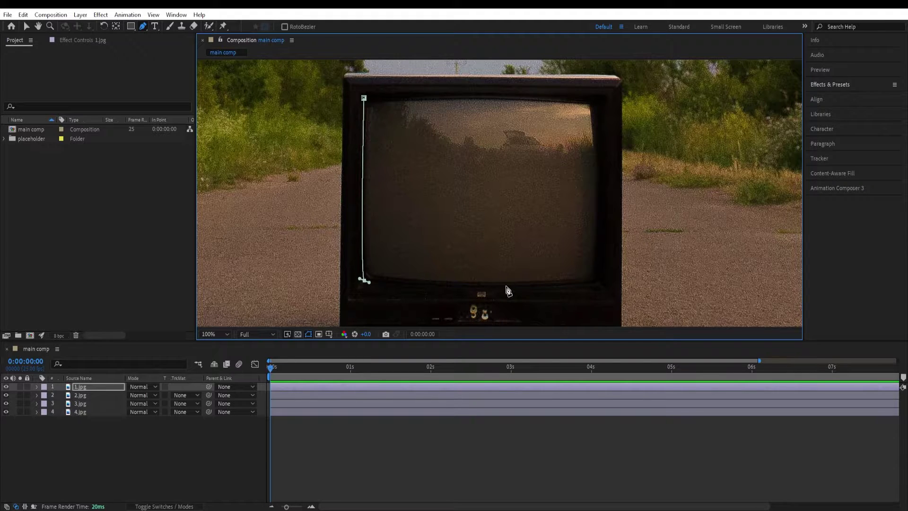
drag(507, 286, 514, 285)
click(597, 280)
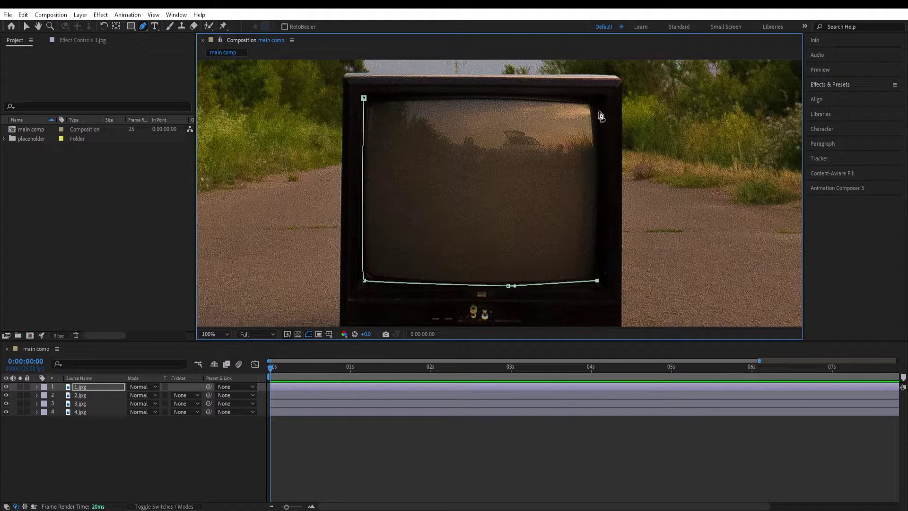
drag(598, 98, 602, 102)
drag(435, 97, 424, 97)
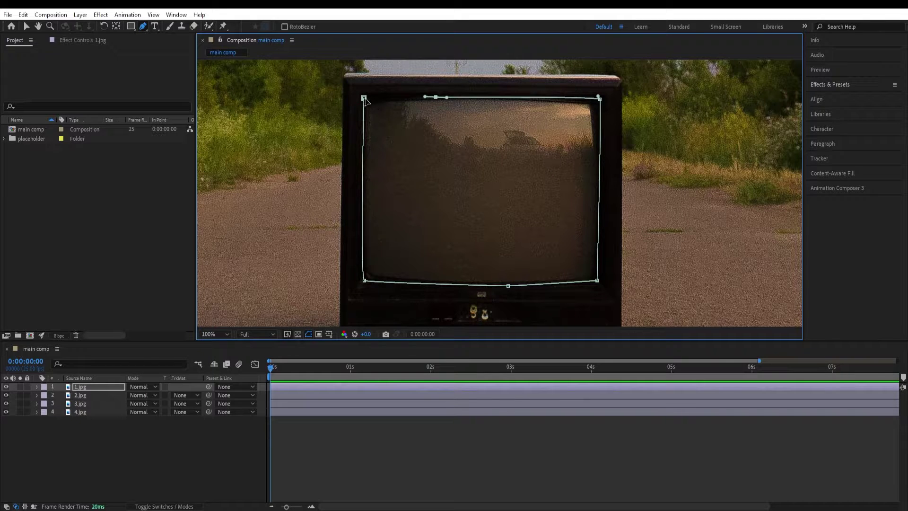
click(364, 99)
Set the mode of Mask 1 on the 1.jpg layer to Subtract and collapse the layer's properties
scroll(525, 158, down, 1)
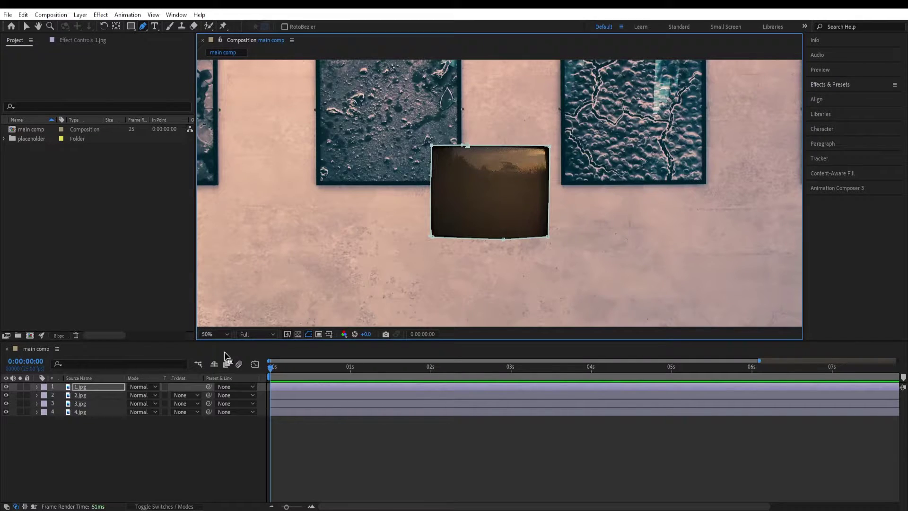
scroll(400, 281, down, 1)
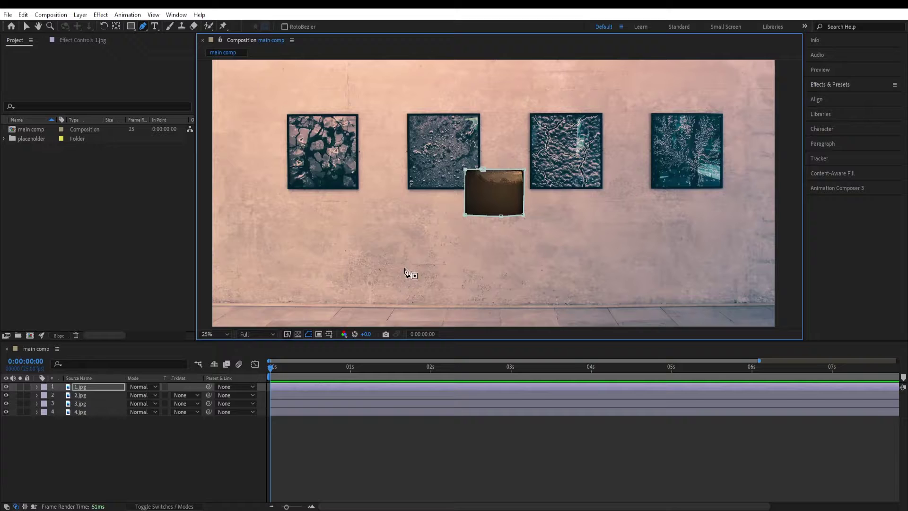
click(86, 387)
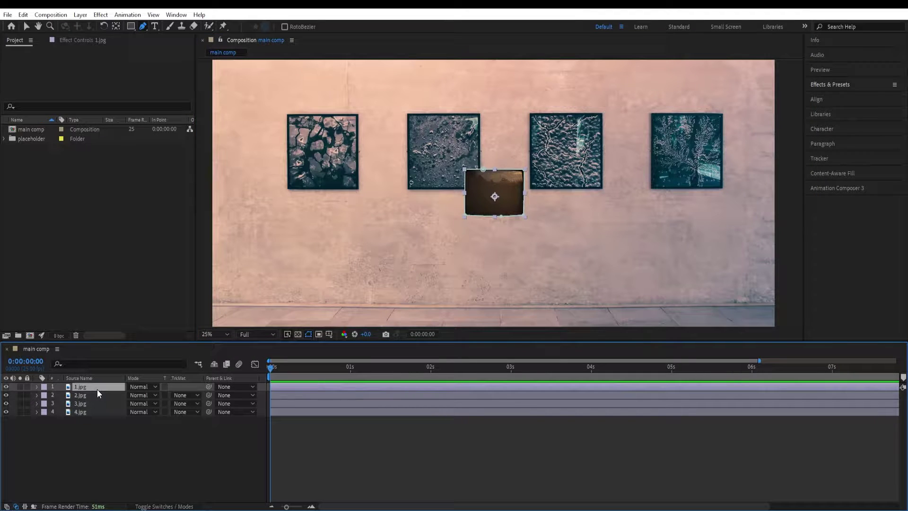
key(m)
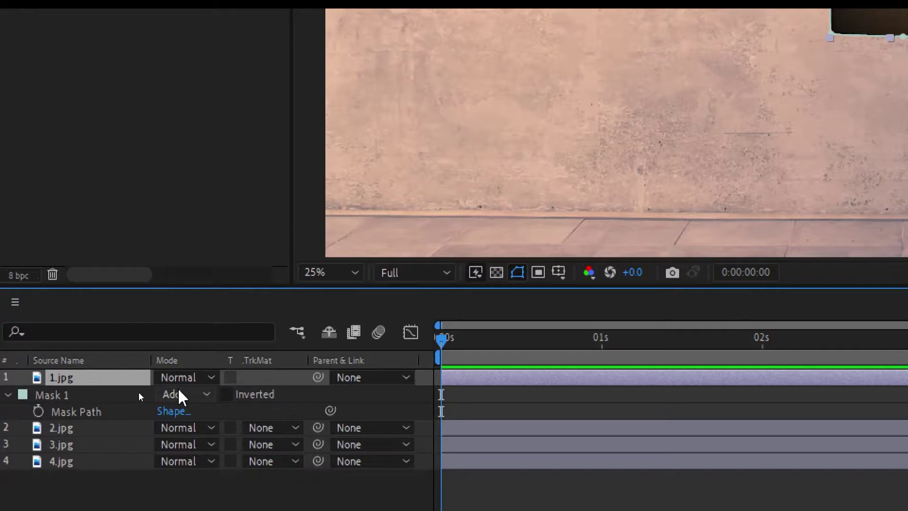
click(181, 396)
click(208, 458)
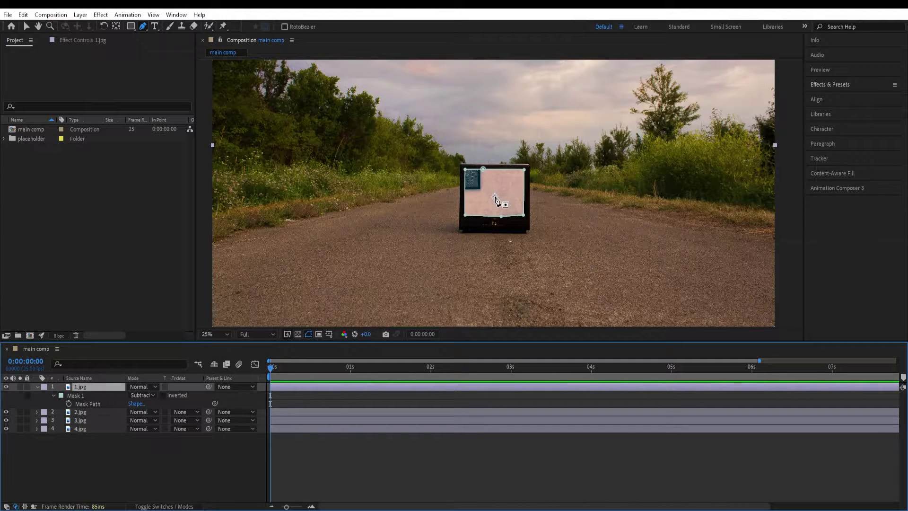
click(37, 388)
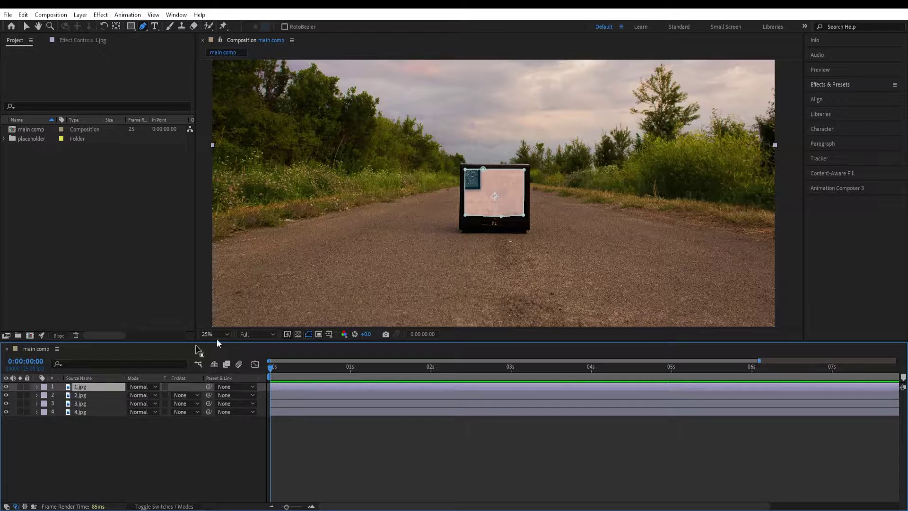
Scale the 2.jpg layer down to 24% and move it so its framed pictures sit behind the TV screen opening
scroll(487, 233, down, 1)
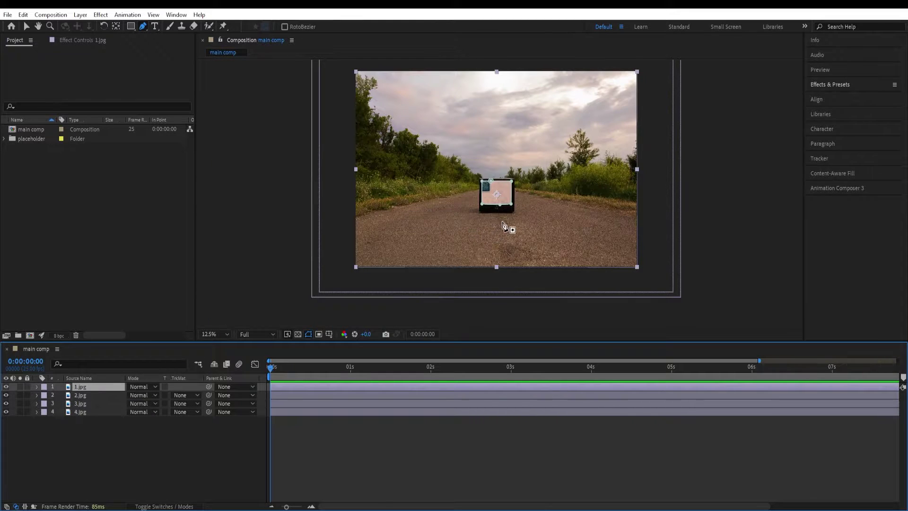
drag(496, 229, 488, 249)
click(81, 395)
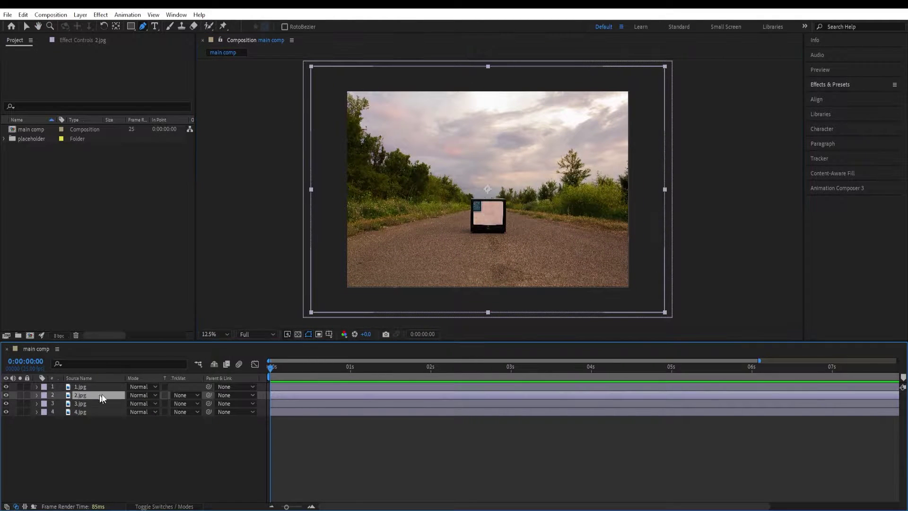
key(s)
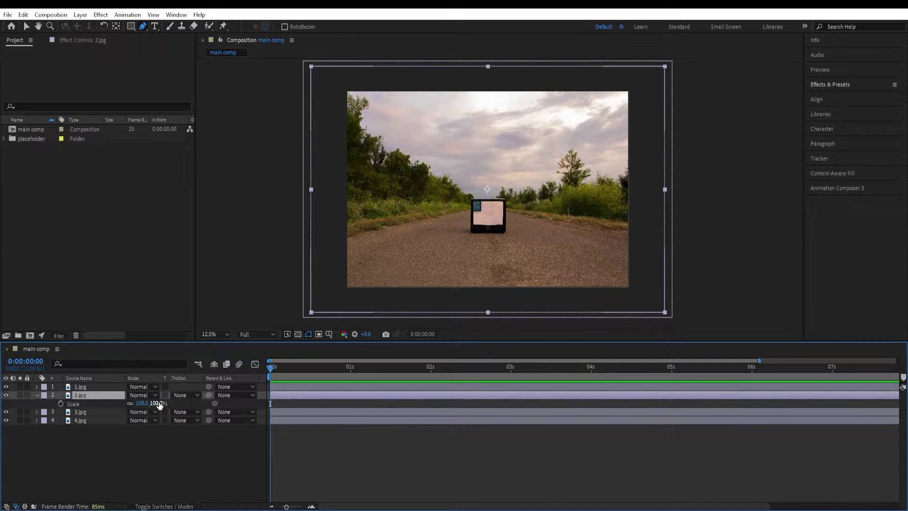
drag(158, 404, 119, 400)
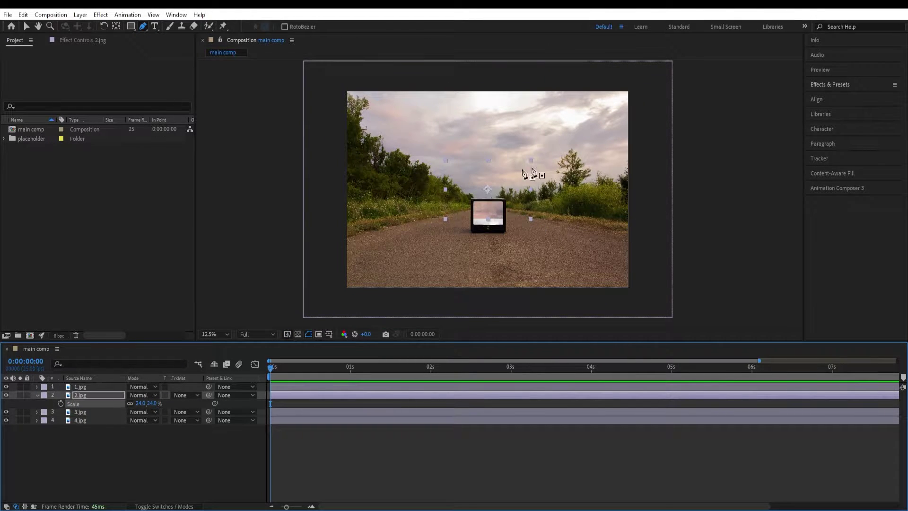
key(v)
drag(492, 207, 492, 230)
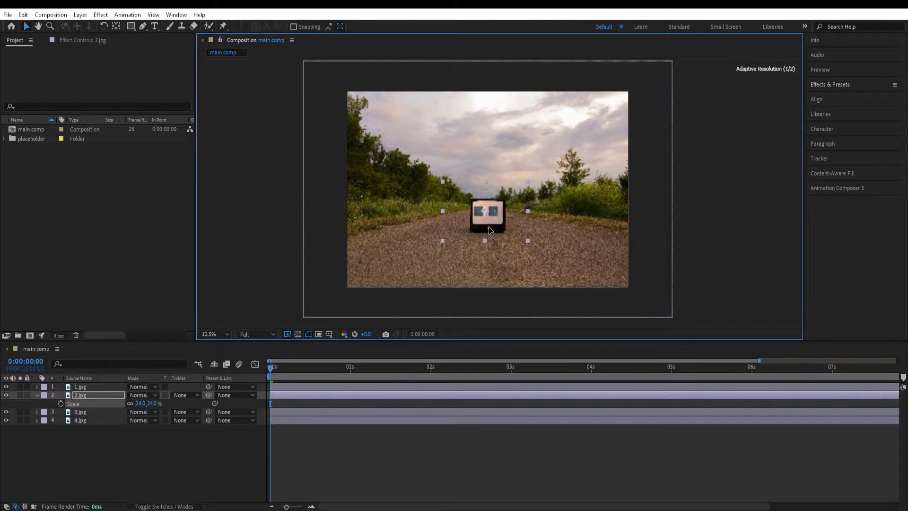
Reduce the scale of the 2.jpg layer further to 10% so all four pictures fit inside the TV screen
key(s)
key(s)
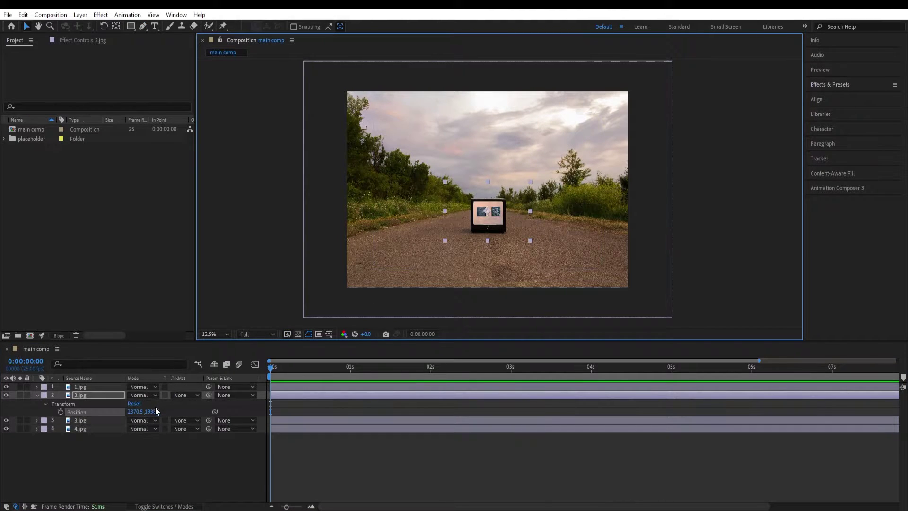
drag(141, 403, 135, 403)
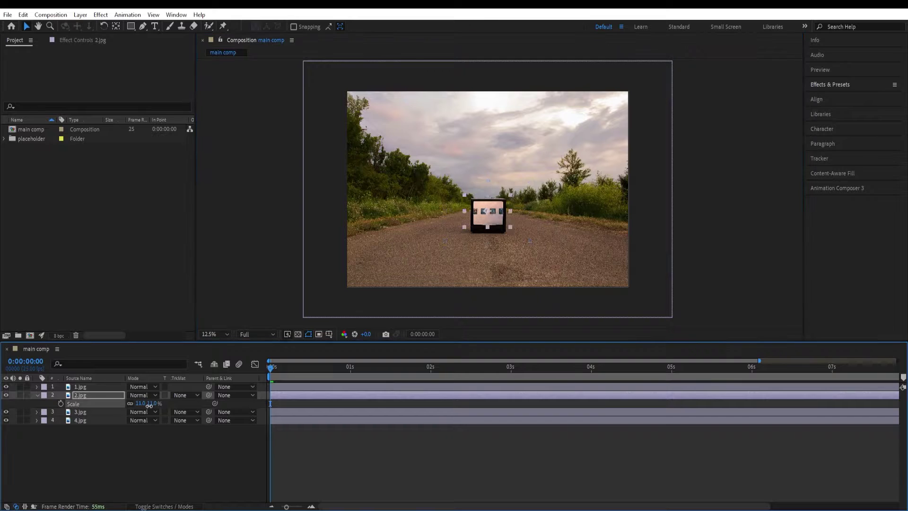
scroll(493, 226, up, 4)
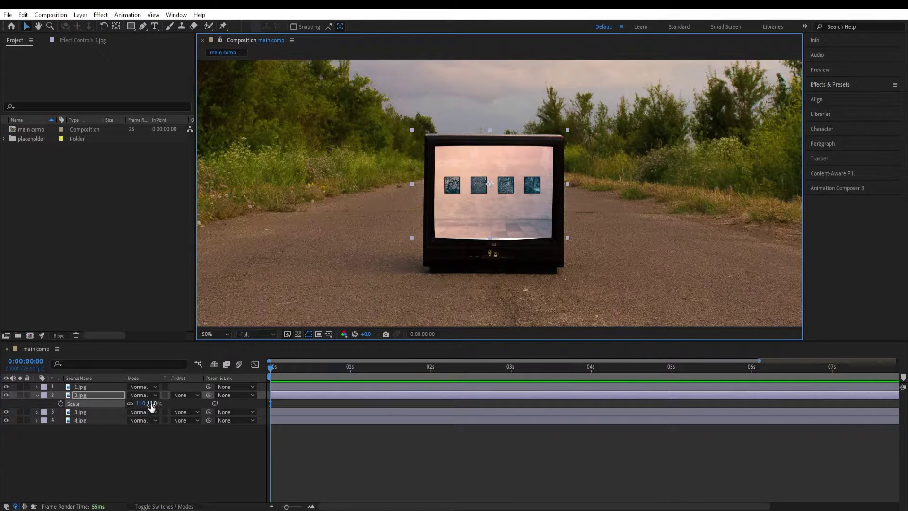
click(151, 404)
text(10)
key(Return)
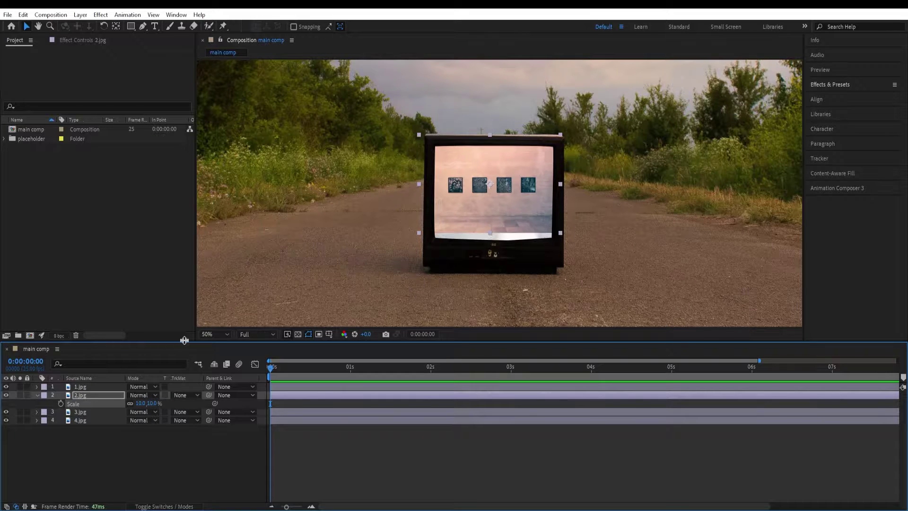
Shift the 2.jpg layer slightly down to fill the TV screen opening, check its edges up close, and collapse its properties
drag(515, 200, 514, 207)
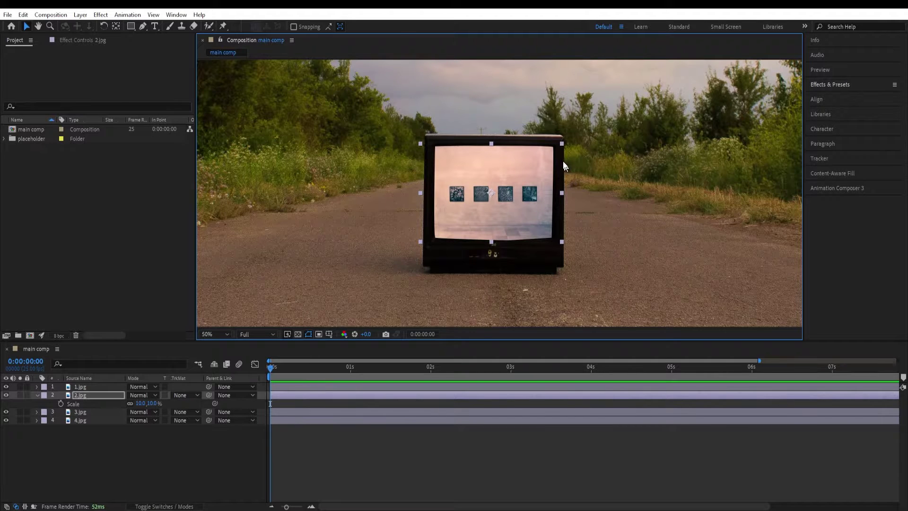
key(period)
key(period)
drag(622, 143, 656, 246)
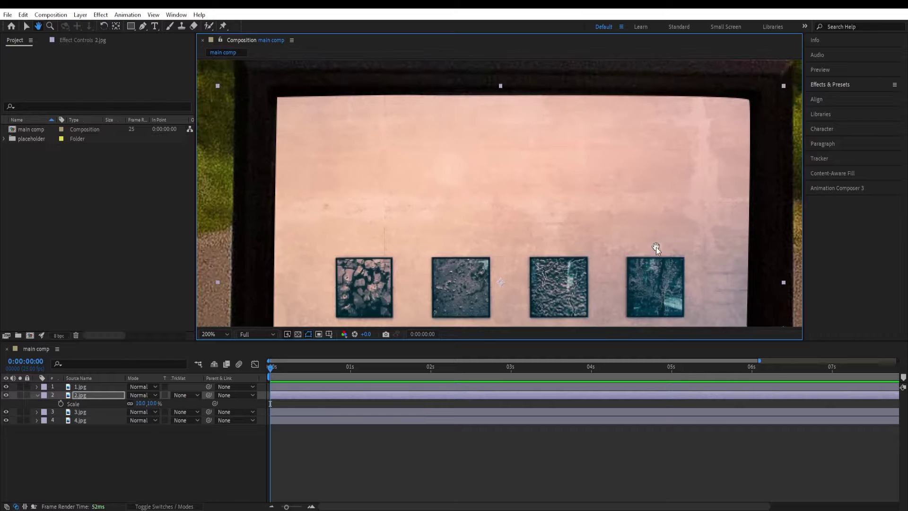
key(comma)
key(comma)
drag(536, 289, 542, 257)
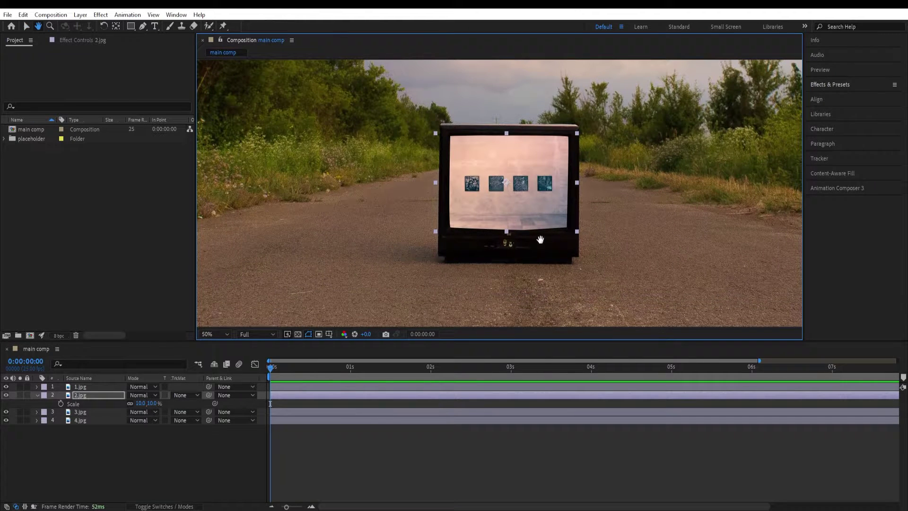
click(36, 396)
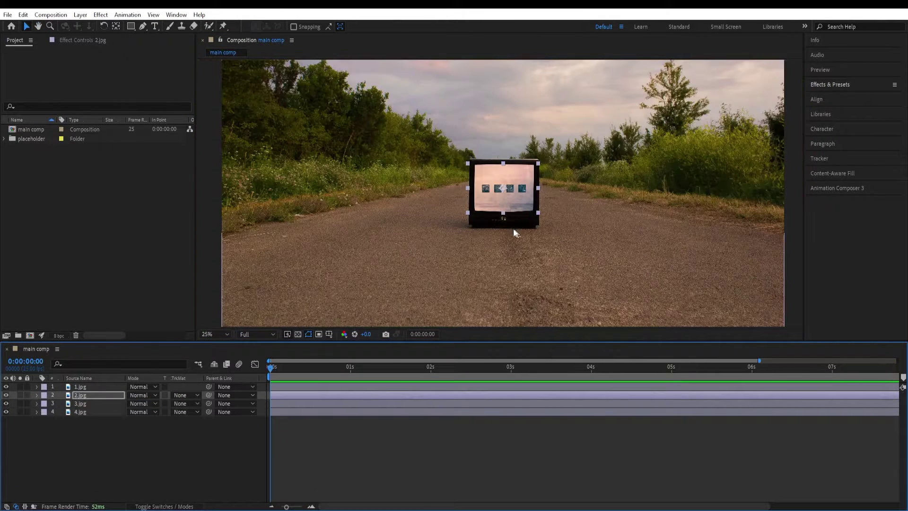
Keyframe the 1.jpg layer's scale at 100% at 0 seconds and again at 1 second
click(87, 387)
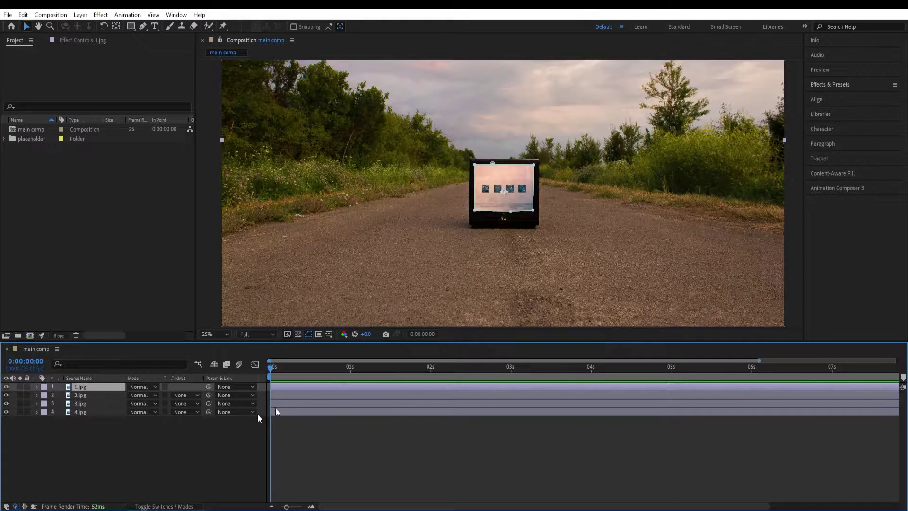
key(s)
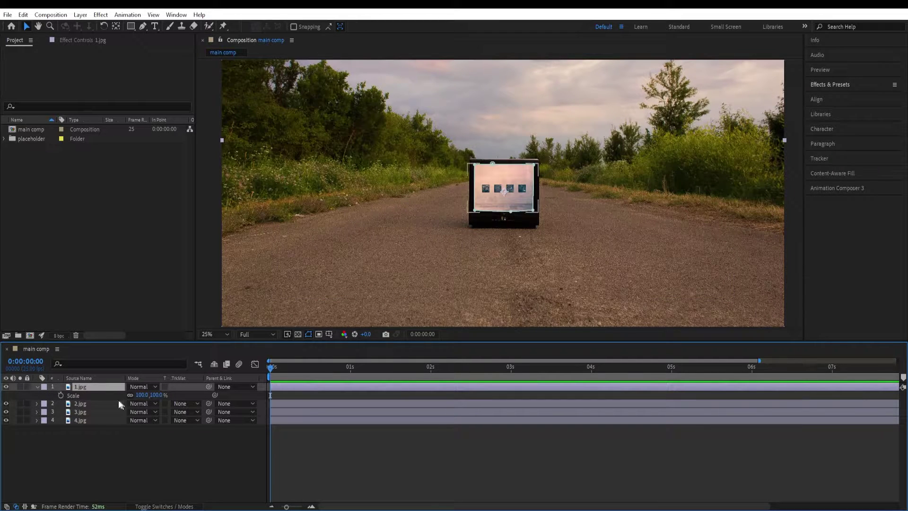
click(61, 395)
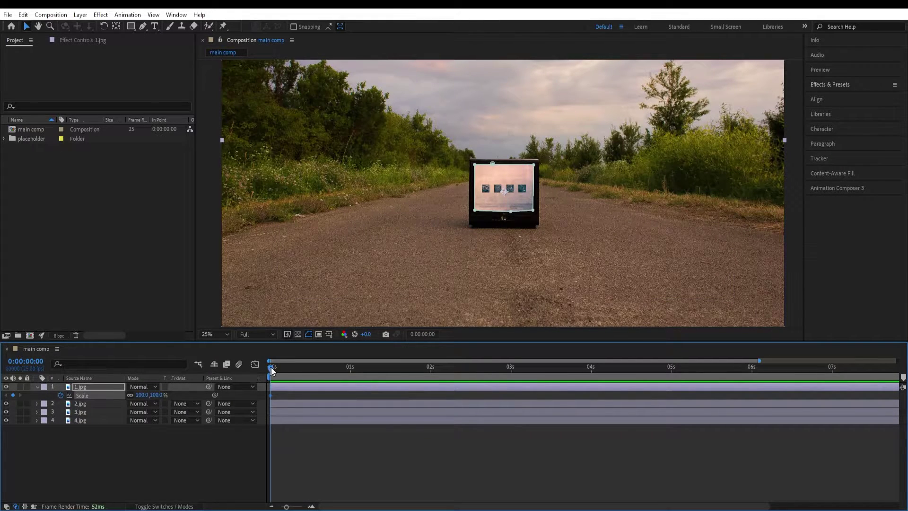
drag(271, 367, 350, 367)
Set the 1.jpg layer's scale to 1021% at 3 seconds, scrub back to the start, and collapse the layer
drag(351, 368, 511, 368)
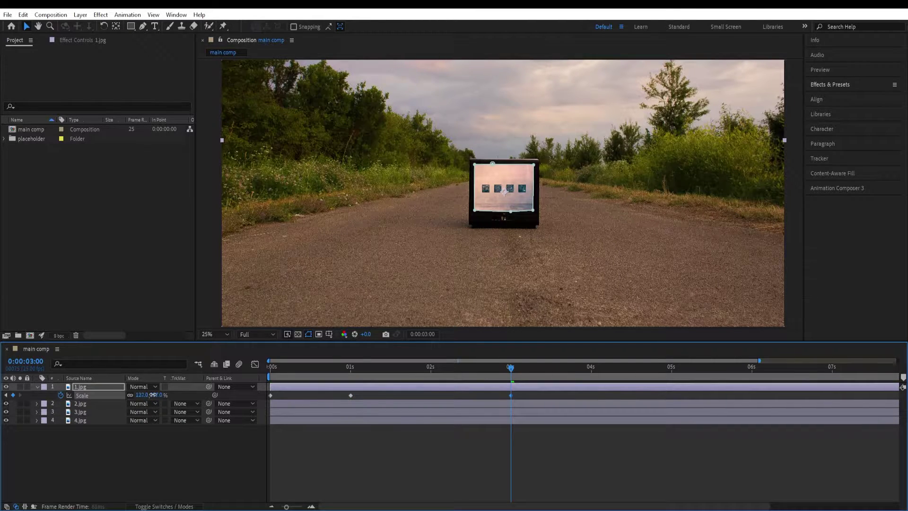
drag(141, 398, 558, 378)
scroll(569, 236, down, 4)
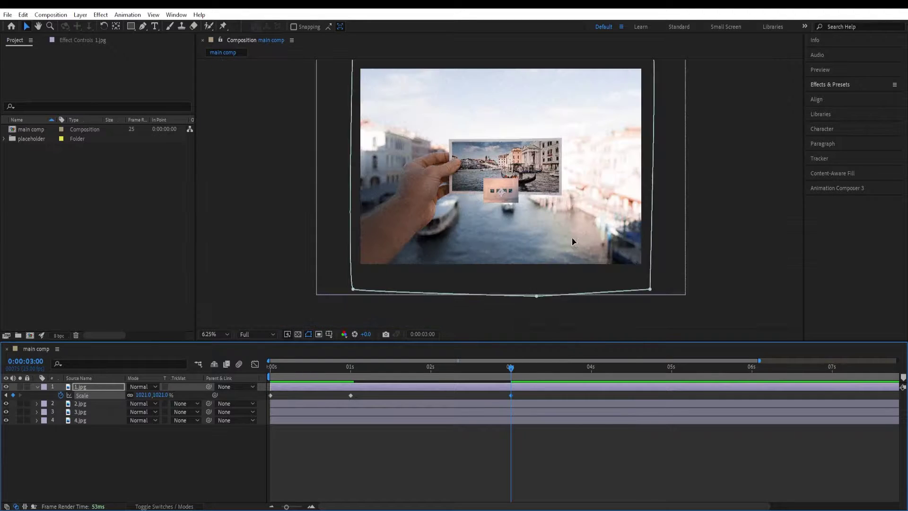
scroll(567, 228, up, 2)
drag(501, 373, 269, 384)
click(38, 387)
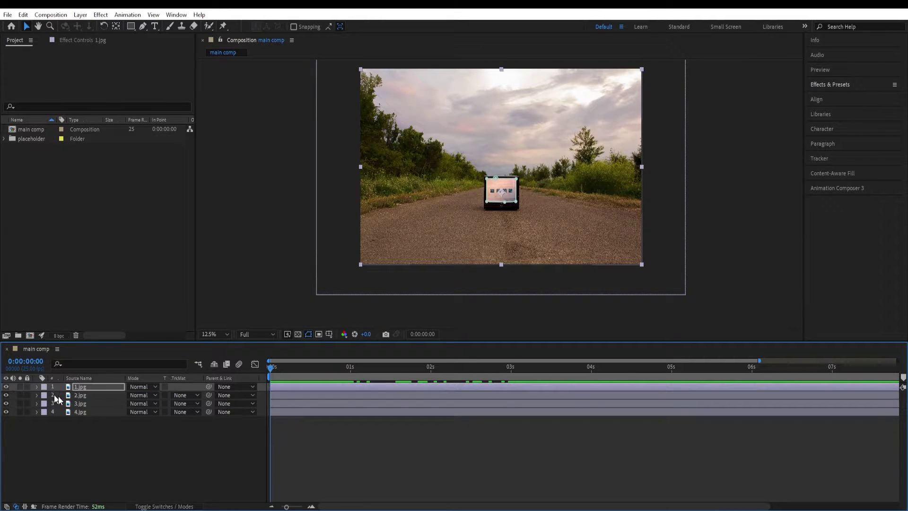
Parent the 2.jpg layer to 1.jpg, preview the zoom into the TV screen, and return to the start
click(96, 396)
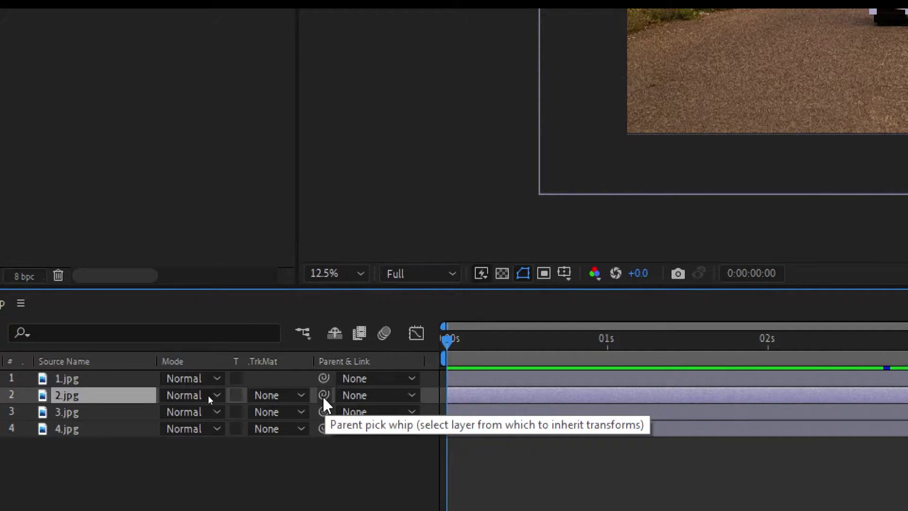
mouse_move(323, 396)
mouse_down()
mouse_move(21, 396)
mouse_move(74, 380)
mouse_up()
mouse_move(74, 379)
mouse_down()
mouse_move(80, 384)
mouse_move(72, 379)
mouse_up()
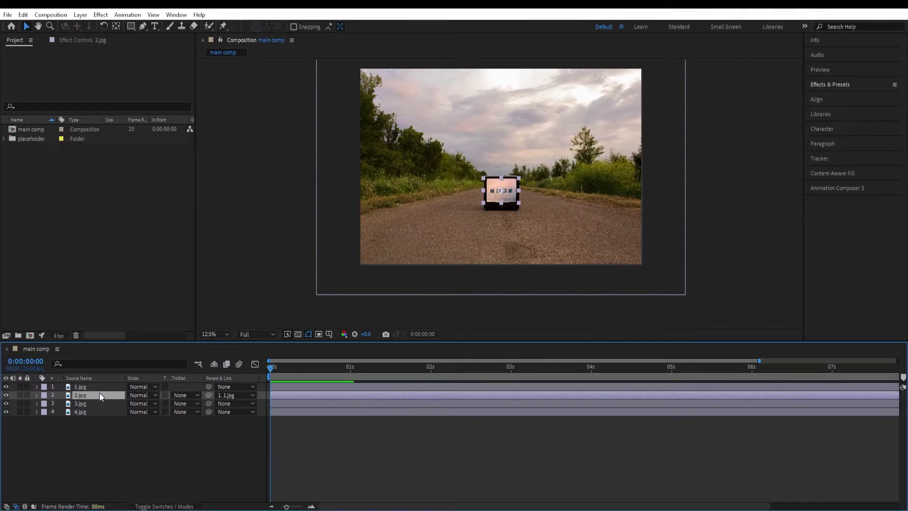
key(space)
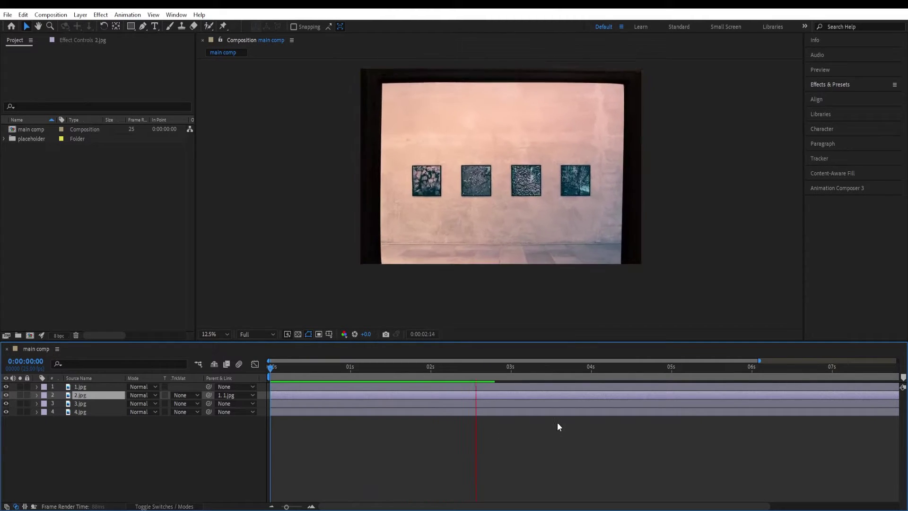
key(space)
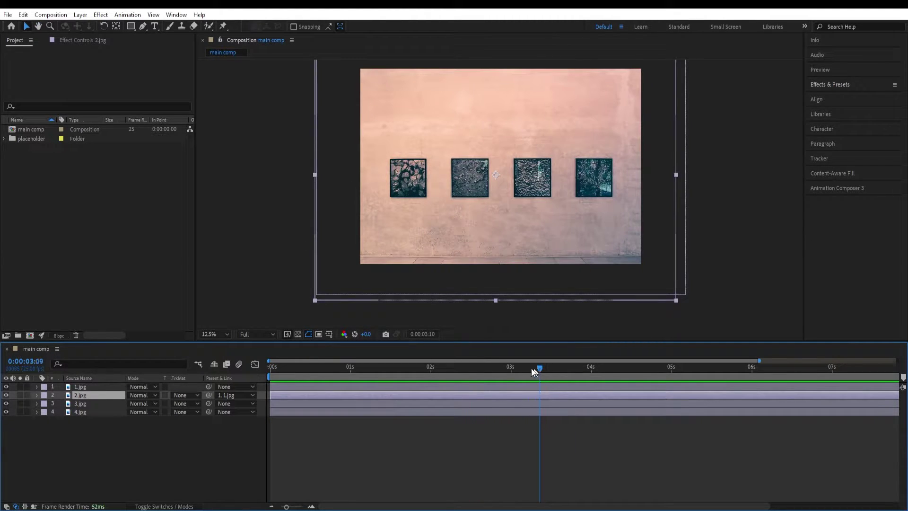
key(Home)
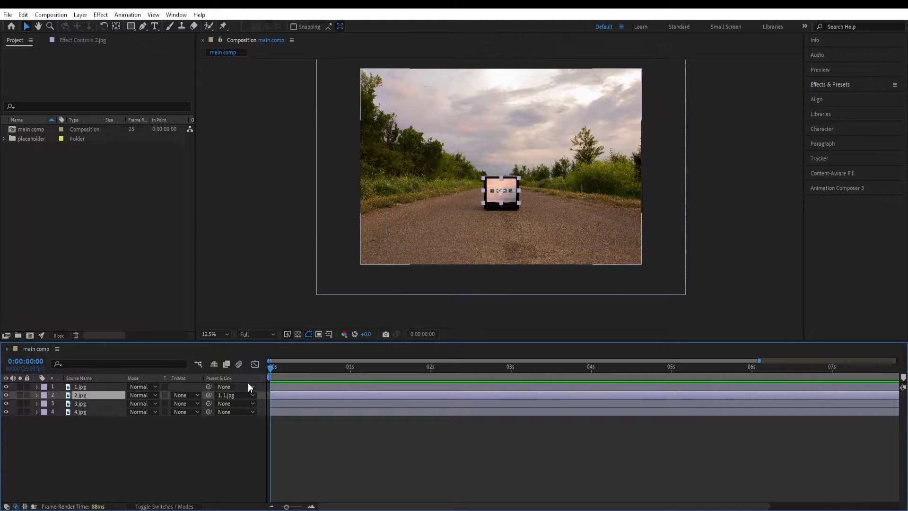
At 3 seconds, reveal 1.jpg's scale keyframes and move 2.jpg's anchor point to the centre of the second framed picture
drag(274, 365, 512, 365)
click(86, 387)
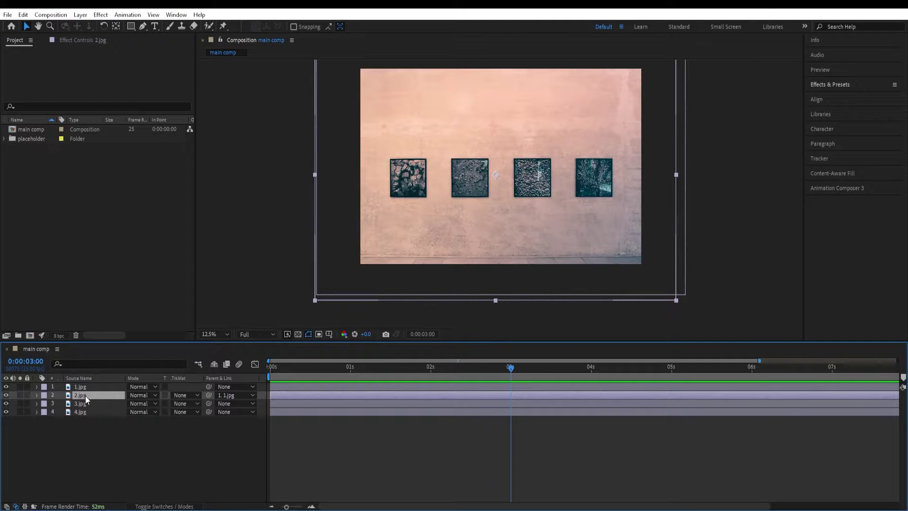
key(ctrl+v)
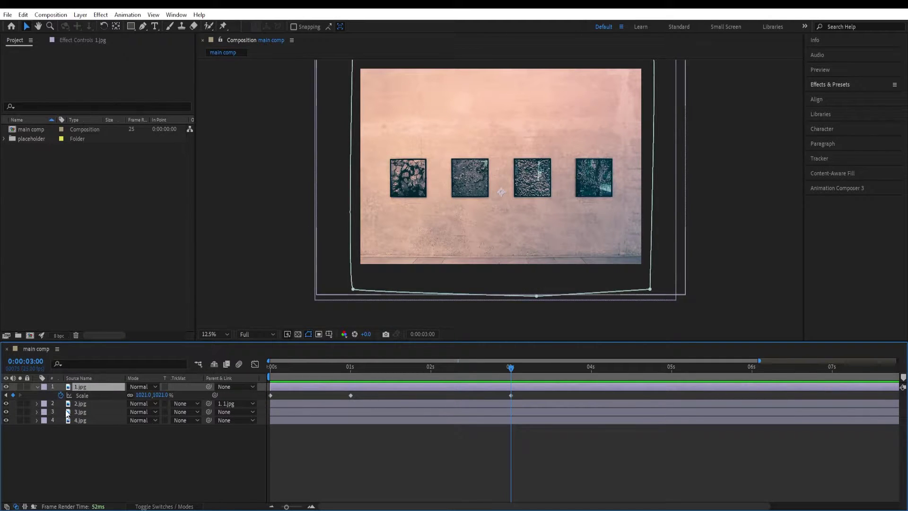
click(83, 405)
key(comma)
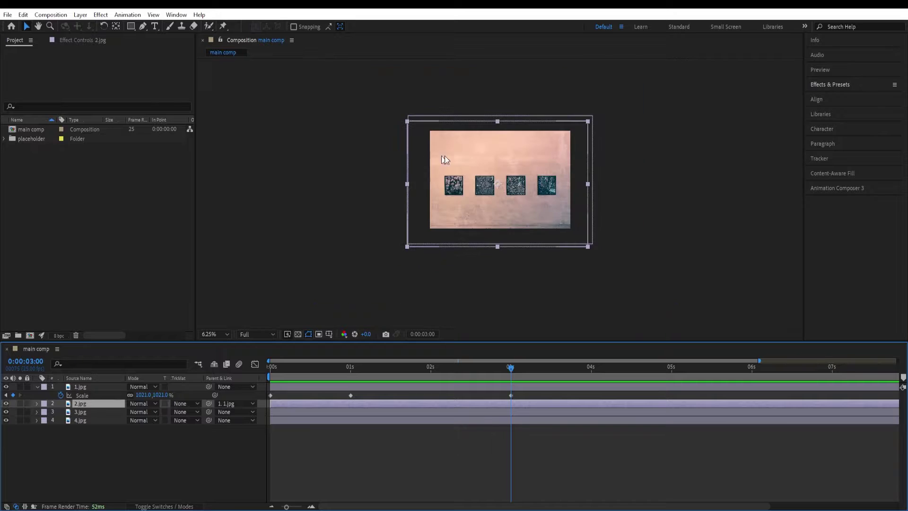
key(period)
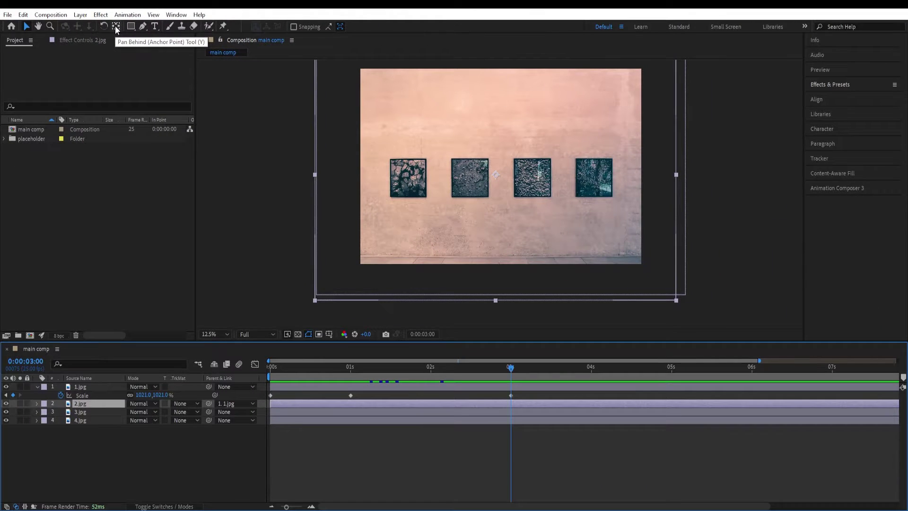
click(116, 27)
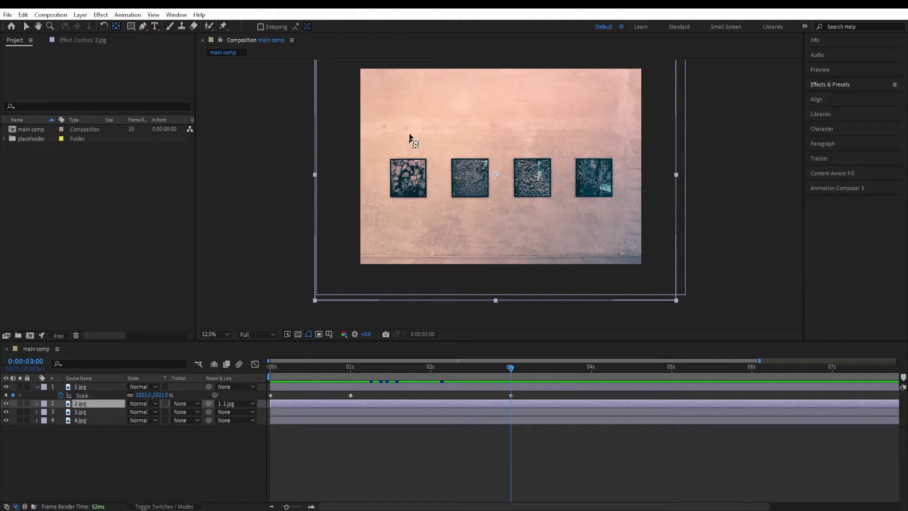
drag(494, 176, 470, 178)
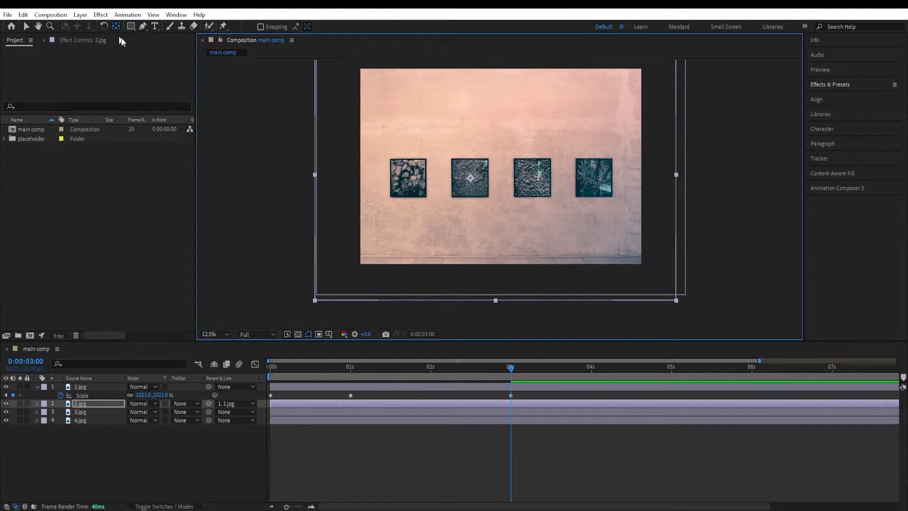
Draw a closed four-point Pen mask on the 2.jpg layer along the inner edges of the second picture's frame
click(142, 26)
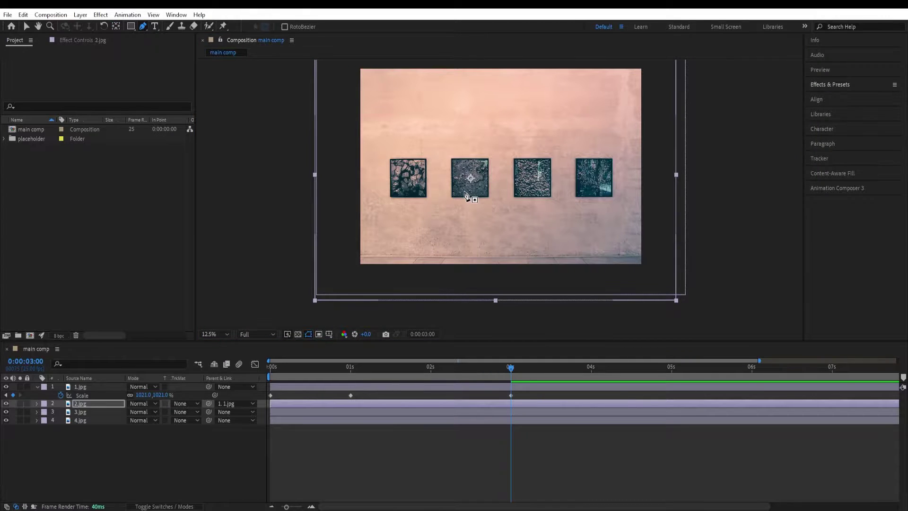
scroll(470, 196, up, 1)
scroll(435, 215, up, 3)
scroll(510, 260, down, 1)
scroll(484, 239, up, 2)
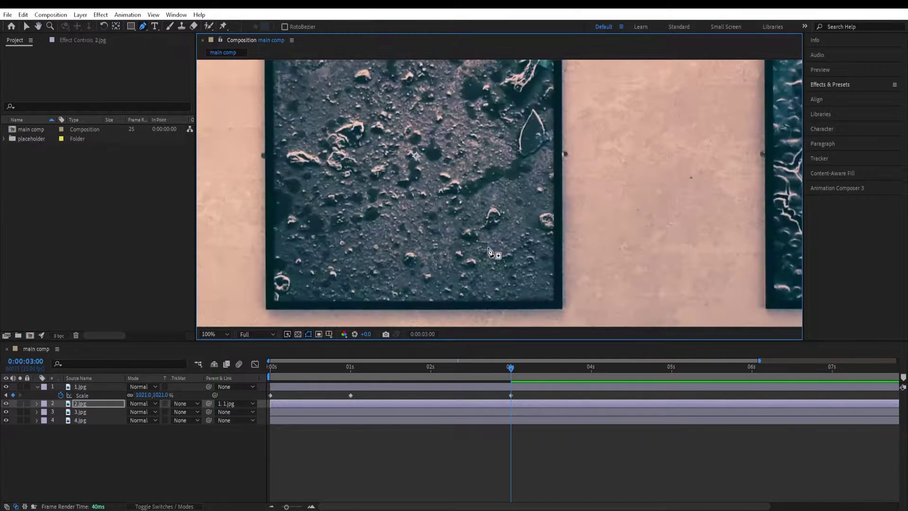
scroll(487, 240, down, 2)
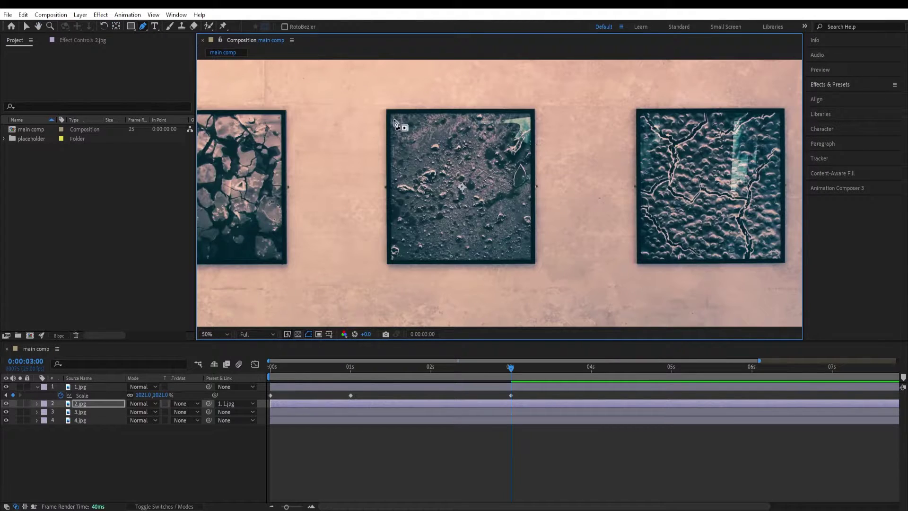
click(391, 114)
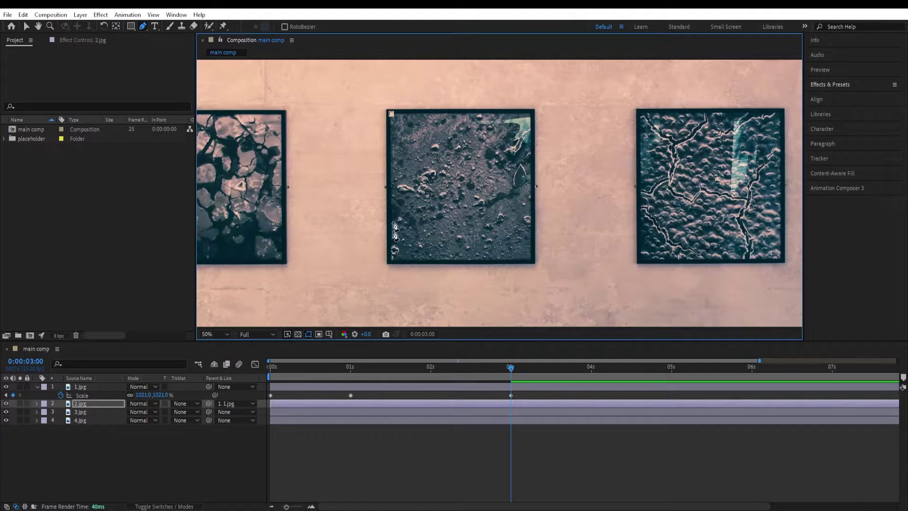
click(391, 259)
click(532, 259)
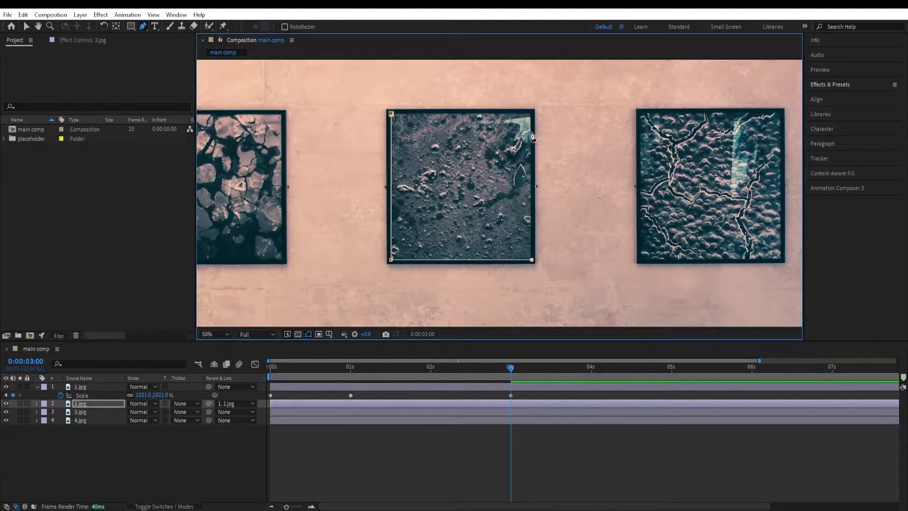
click(529, 114)
click(391, 114)
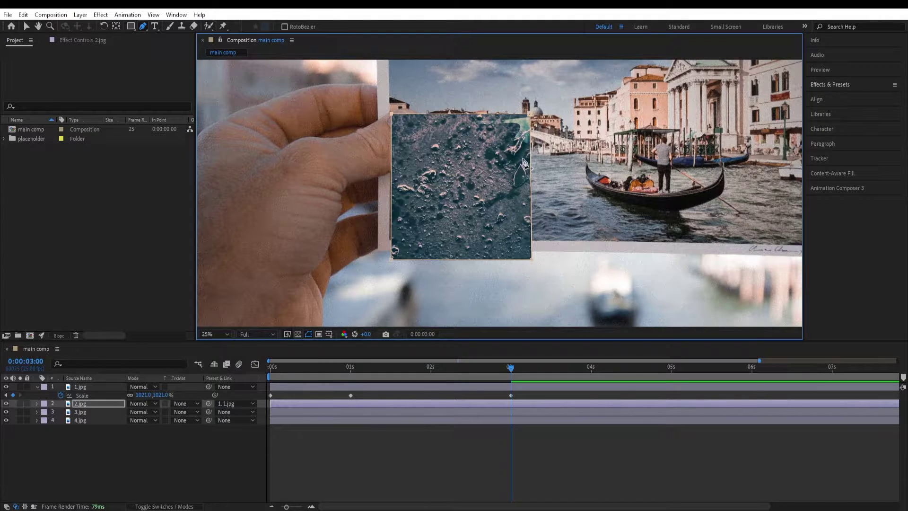
Set the mode of Mask 1 on the 2.jpg layer to Subtract and collapse the 2.jpg and 1.jpg layers
scroll(499, 191, down, 2)
click(97, 402)
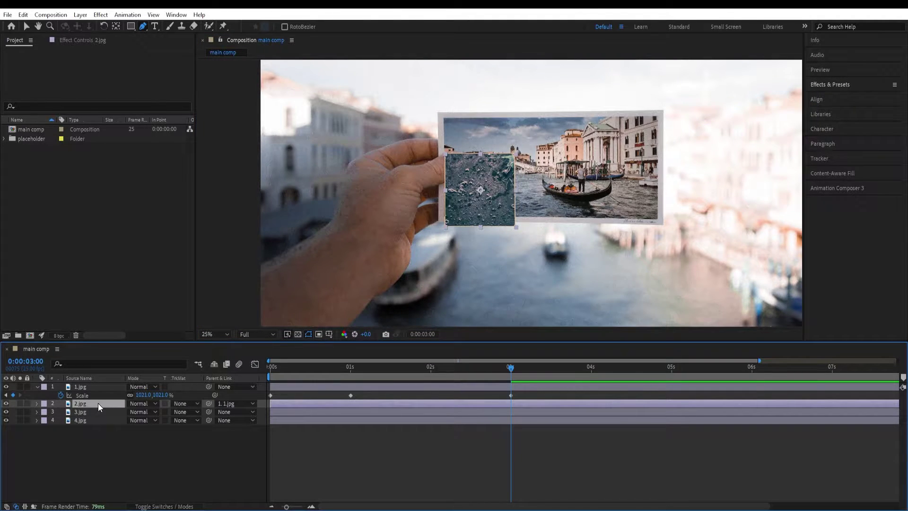
key(m)
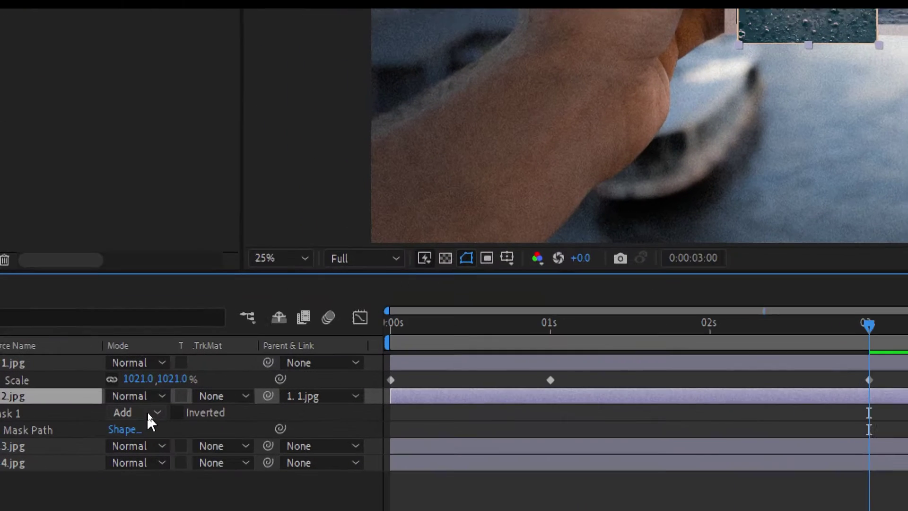
click(147, 413)
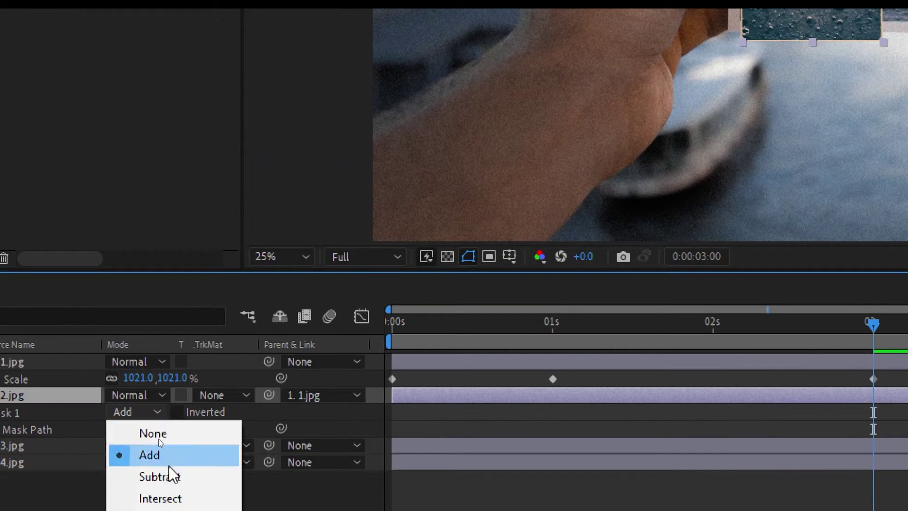
click(160, 442)
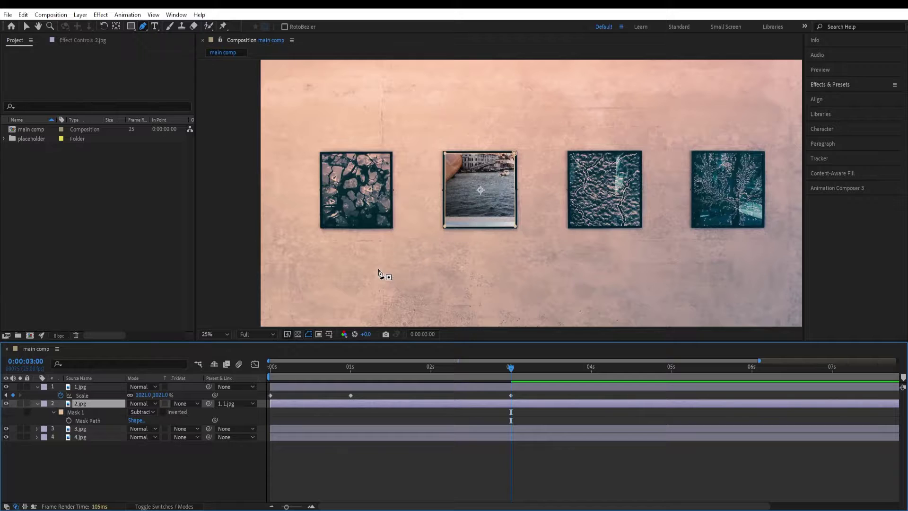
click(38, 404)
click(37, 386)
scroll(472, 174, down, 1)
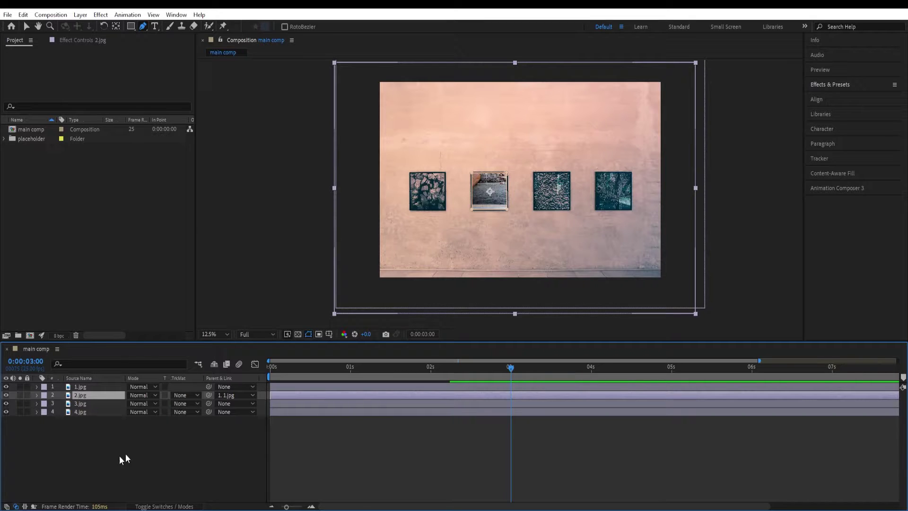
Show 1.jpg's scale keyframes for reference and start keyframing the 2.jpg layer's scale at 10% at 3 seconds
click(83, 386)
key(s)
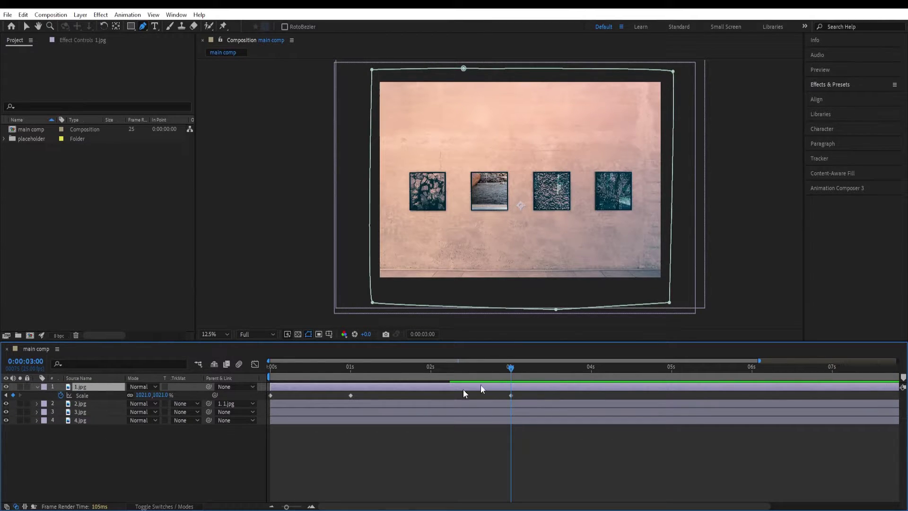
click(101, 406)
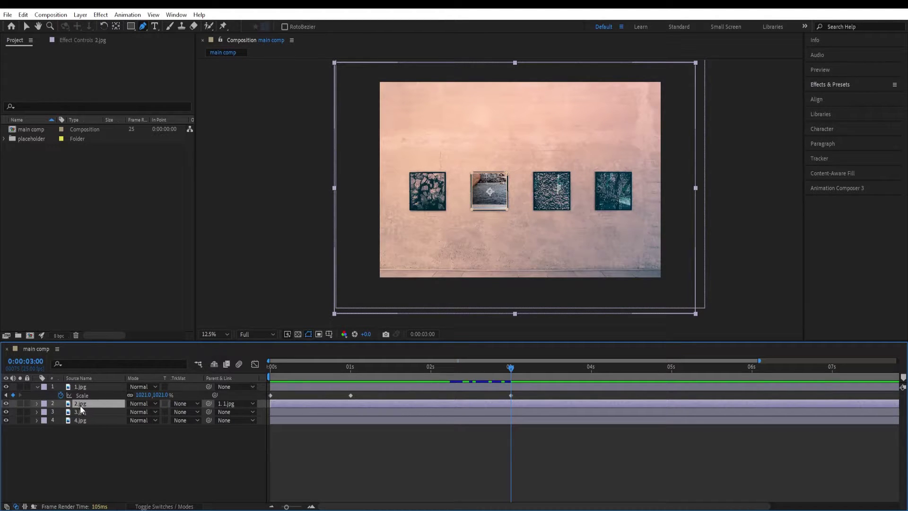
key(s)
click(60, 411)
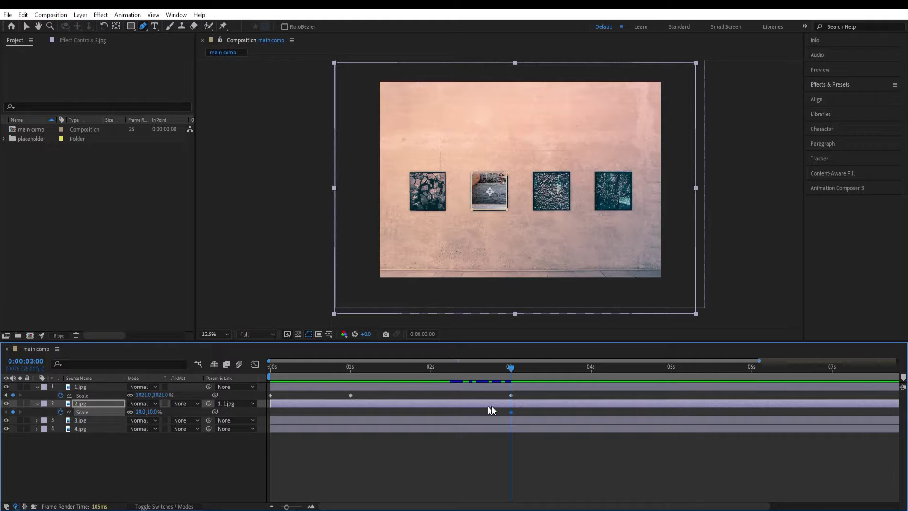
Hold 2.jpg's scale with a 10% keyframe at 4 seconds, and set it to 44% at 6 seconds
drag(517, 371, 592, 374)
click(13, 412)
drag(592, 372, 753, 384)
mouse_move(141, 411)
mouse_down()
mouse_move(168, 412)
mouse_move(157, 412)
mouse_up()
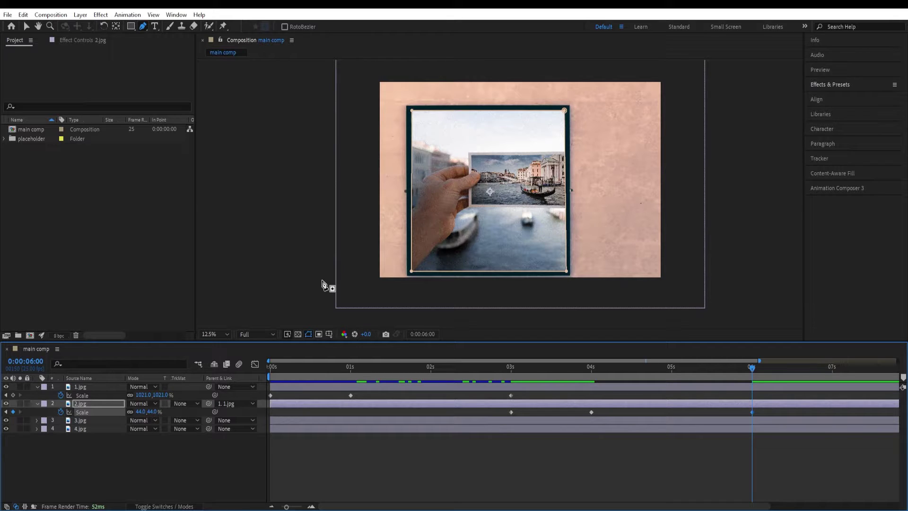
Reveal the 2.jpg layer's position together with its scale and start position keyframing at 4 seconds
key(shift+p)
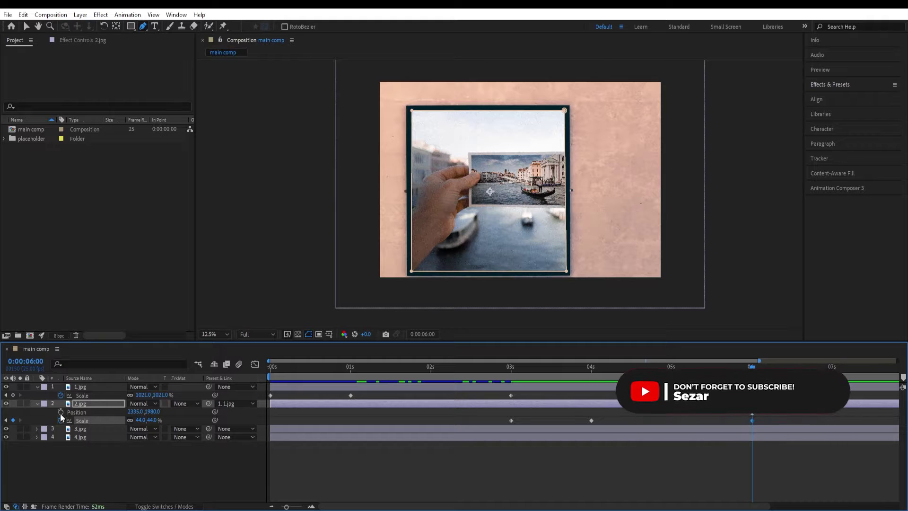
drag(745, 378, 592, 388)
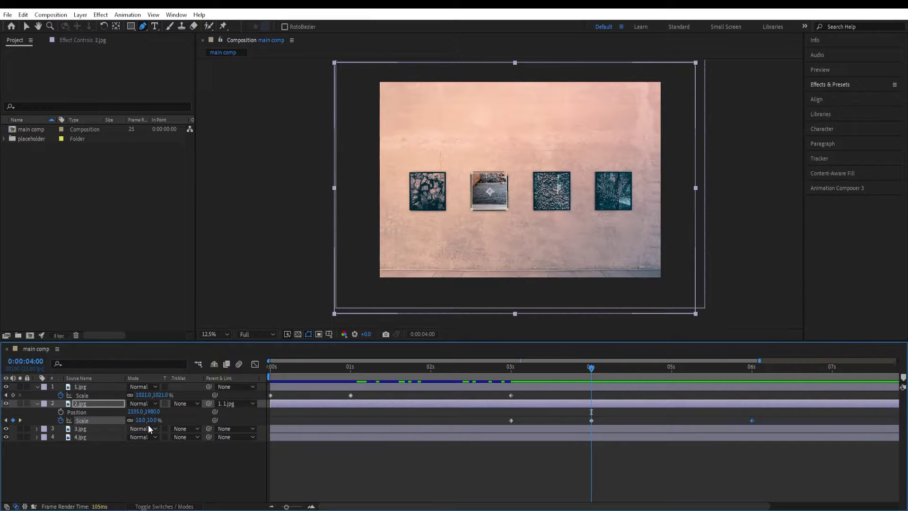
click(61, 412)
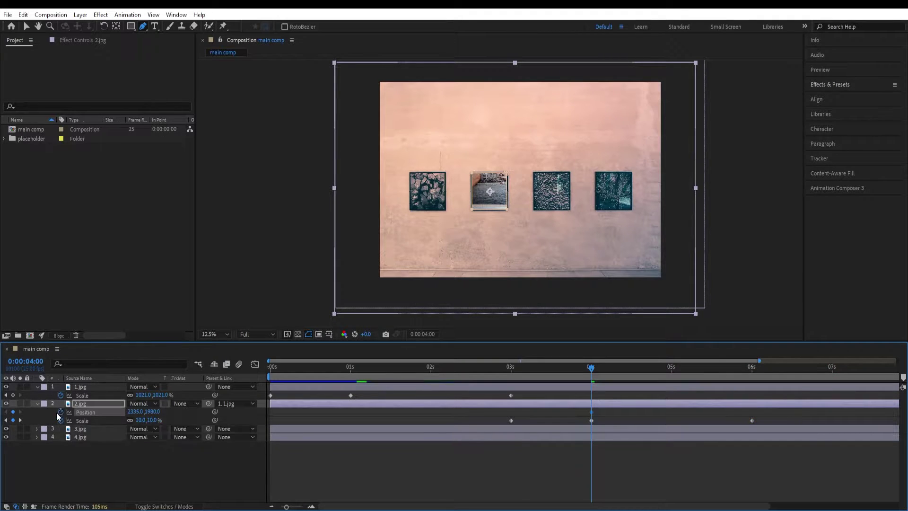
At 6 seconds, keyframe the 2.jpg layer's position at 2389, 1959 and its scale at 82%
drag(594, 372, 746, 372)
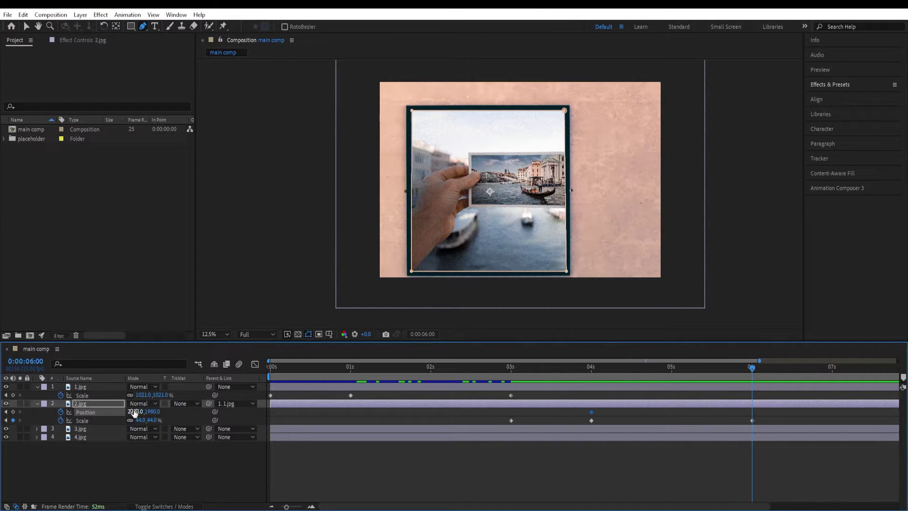
mouse_move(134, 412)
mouse_down()
mouse_move(165, 404)
mouse_move(144, 420)
mouse_move(168, 420)
mouse_move(129, 409)
mouse_move(150, 420)
mouse_up()
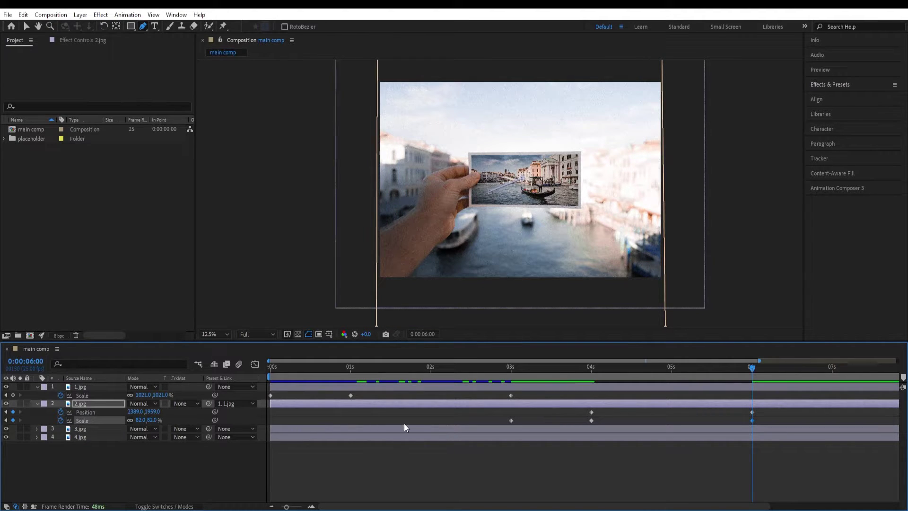
Preview the zoom from about 3 seconds, return to 3 seconds and collapse the 2.jpg and 1.jpg layers
drag(753, 373, 513, 387)
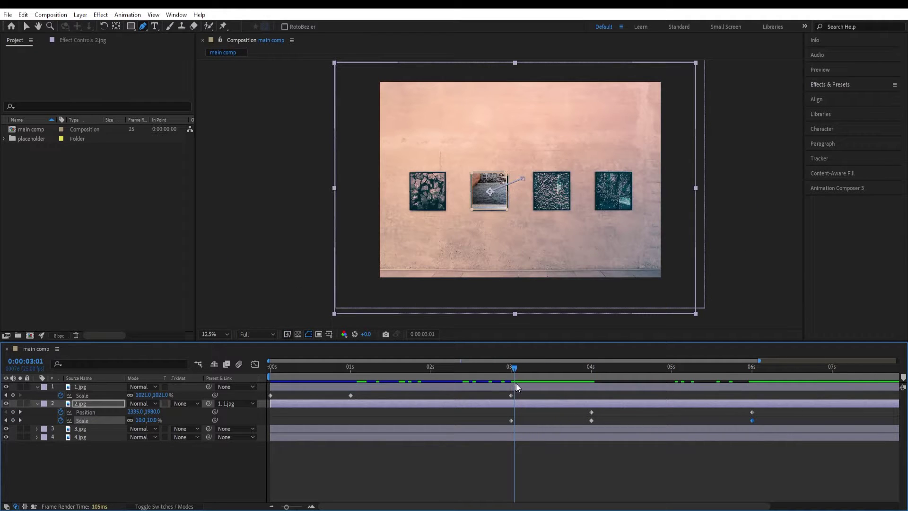
key(space)
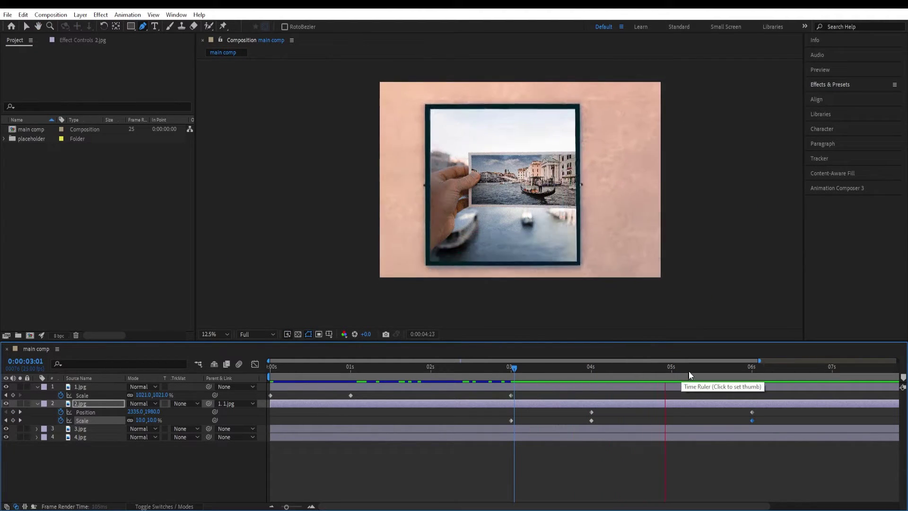
key(space)
drag(757, 373, 512, 393)
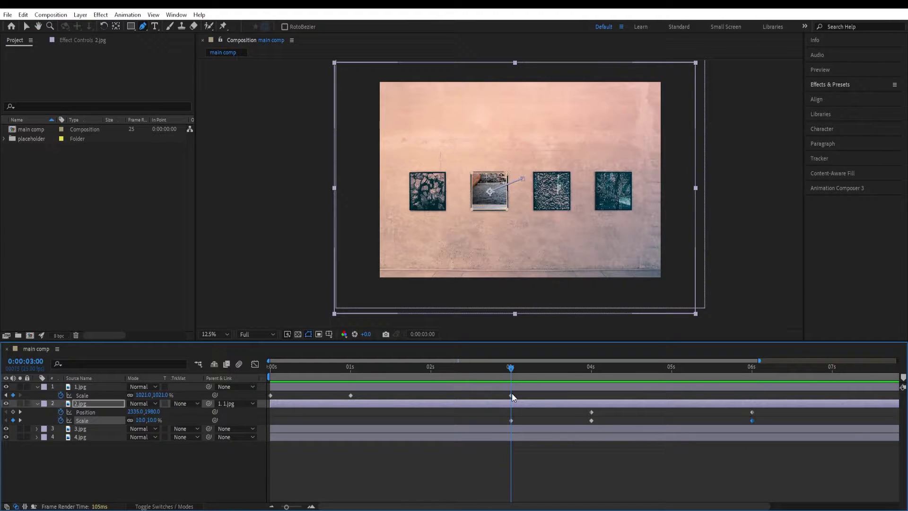
click(37, 404)
click(36, 386)
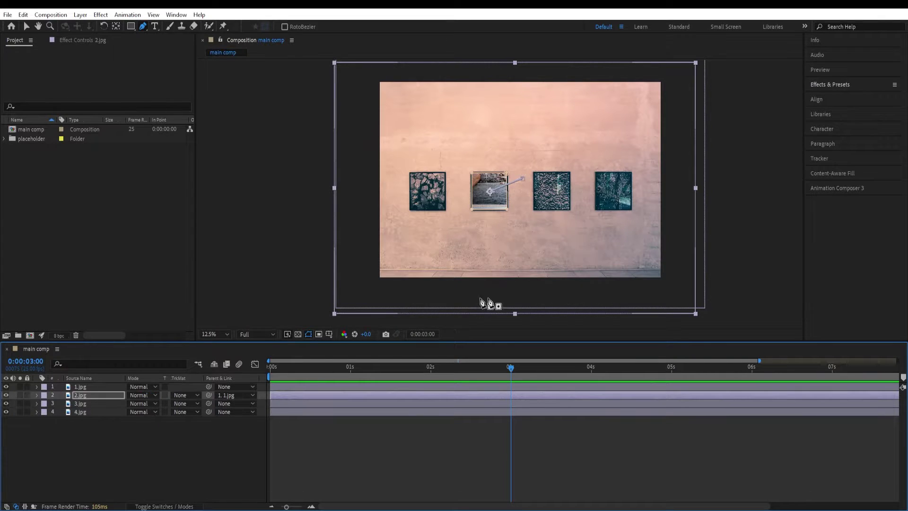
Try parenting the 3.jpg layer to 2.jpg before it is resized
click(98, 403)
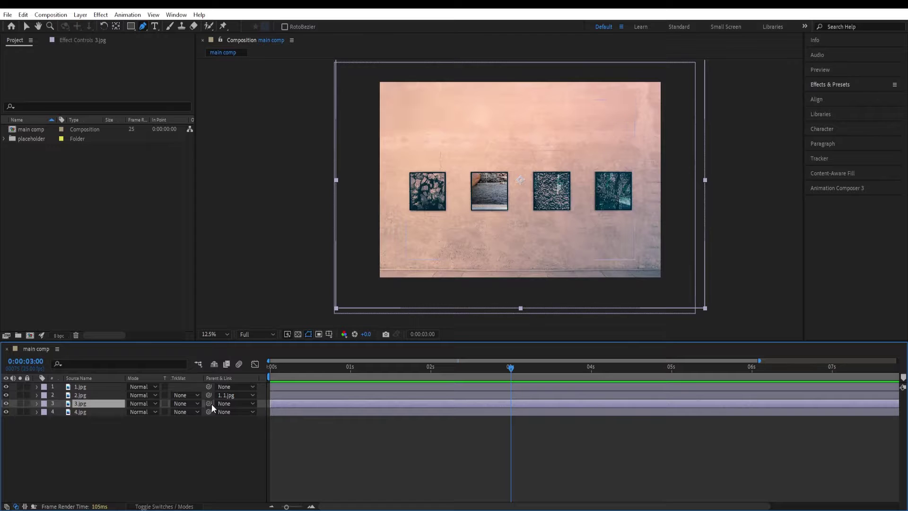
drag(209, 403, 90, 398)
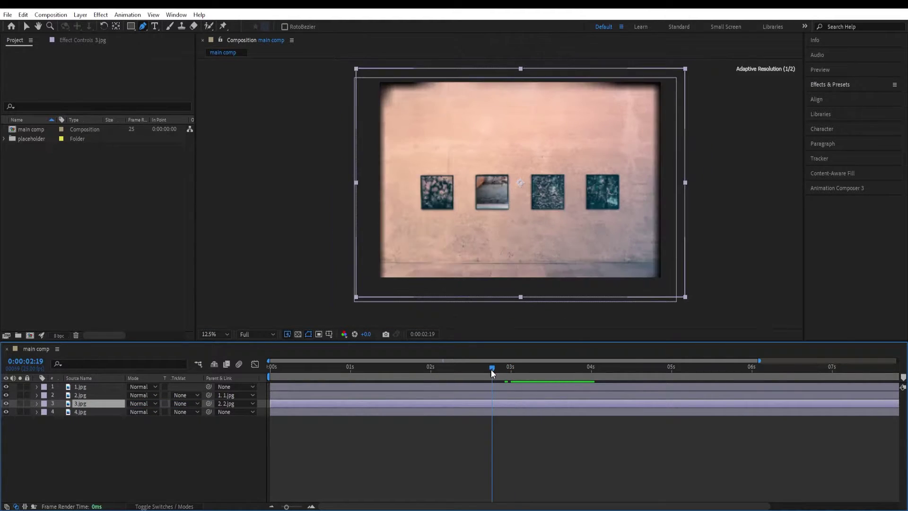
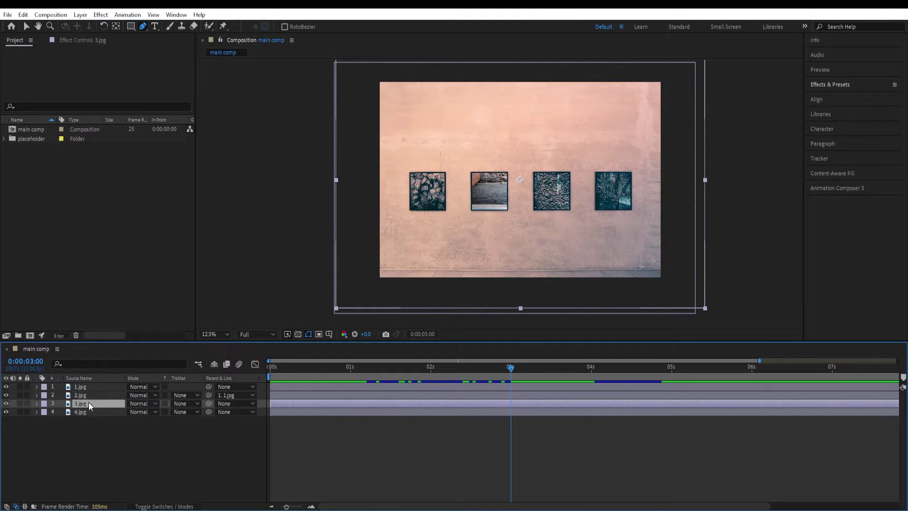
At 3 seconds, scale the 3.jpg layer to 19% and center its held photo inside the second picture frame on the wall
key(s)
drag(156, 410, 127, 410)
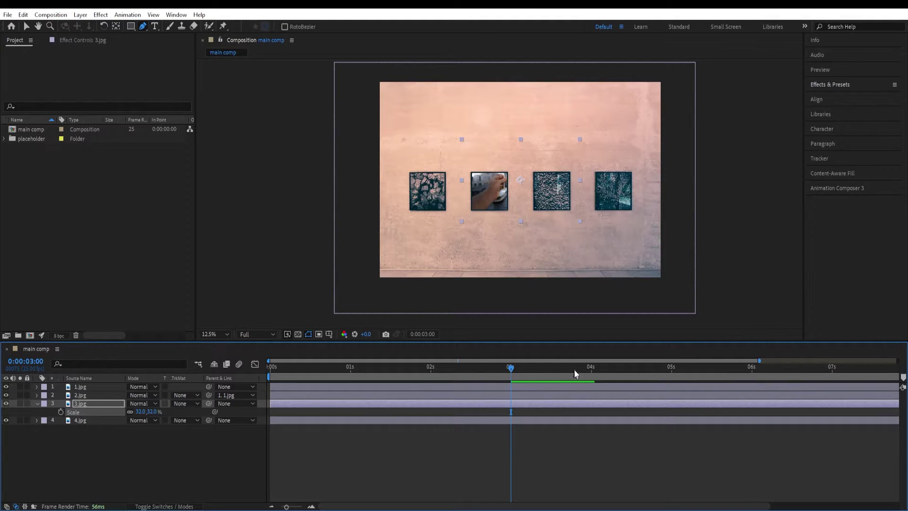
key(v)
drag(494, 203, 470, 209)
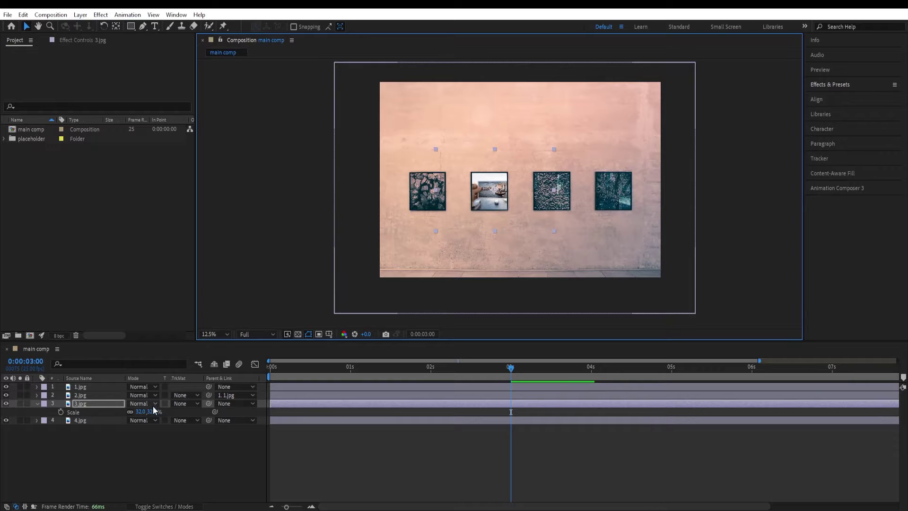
drag(149, 411, 147, 412)
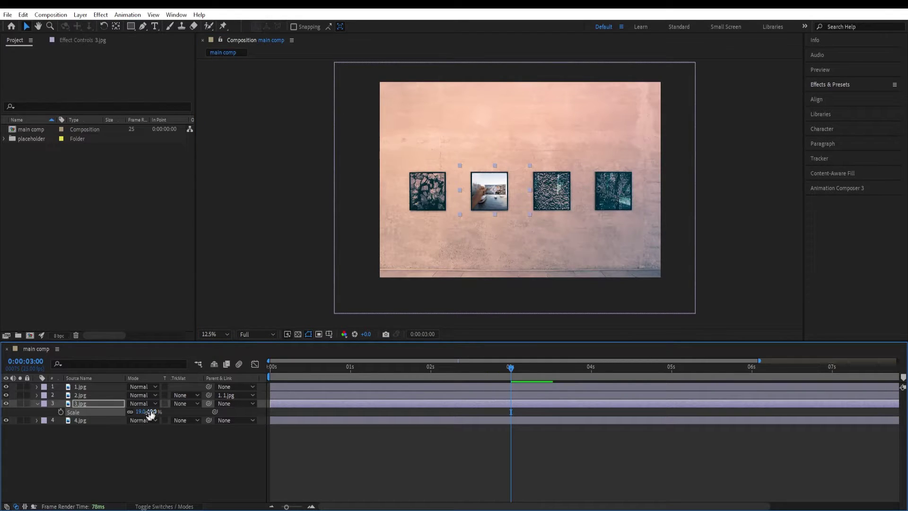
drag(494, 200, 486, 194)
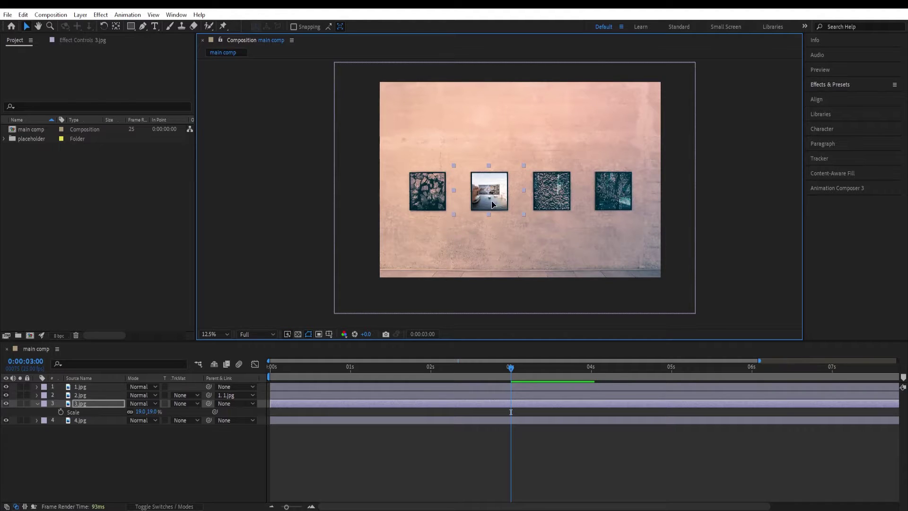
drag(494, 204, 494, 204)
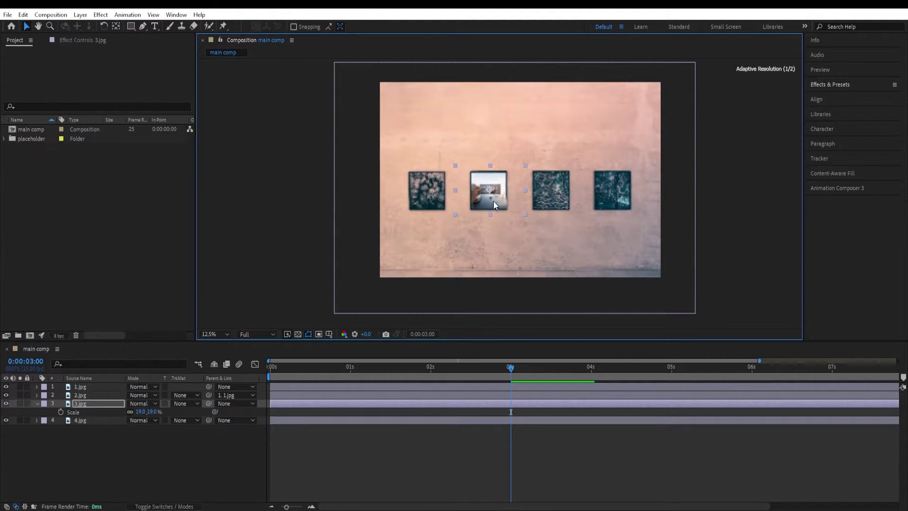
scroll(494, 205, up, 4)
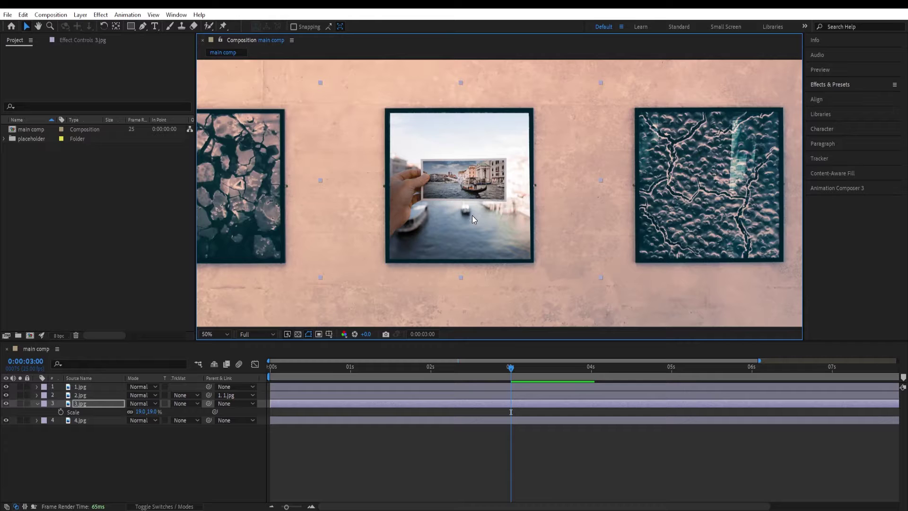
key(comma)
key(period)
key(comma)
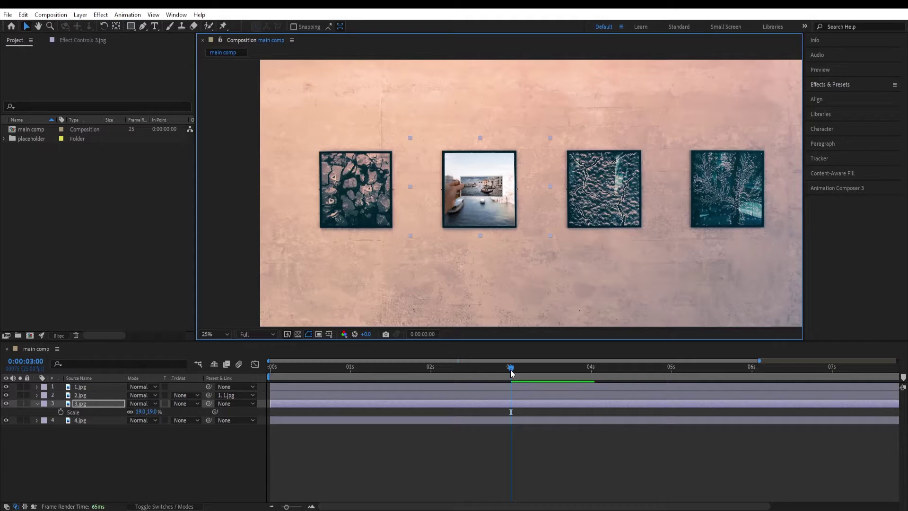
Collapse the resized 3.jpg layer and parent it to the 2.jpg layer
click(37, 403)
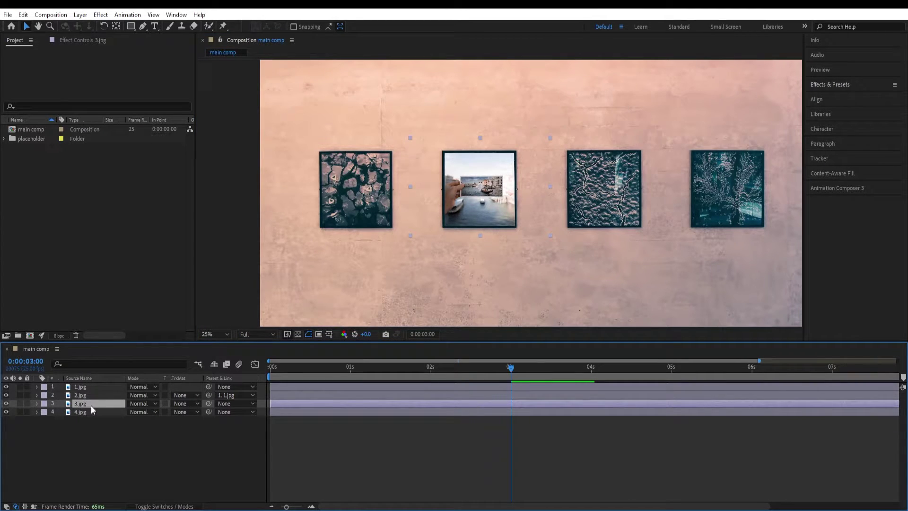
click(194, 404)
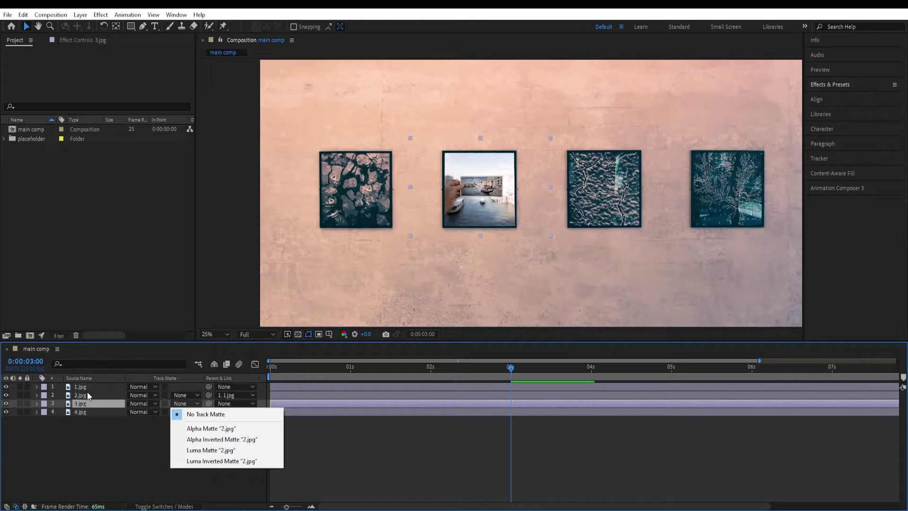
click(106, 404)
drag(209, 404, 88, 398)
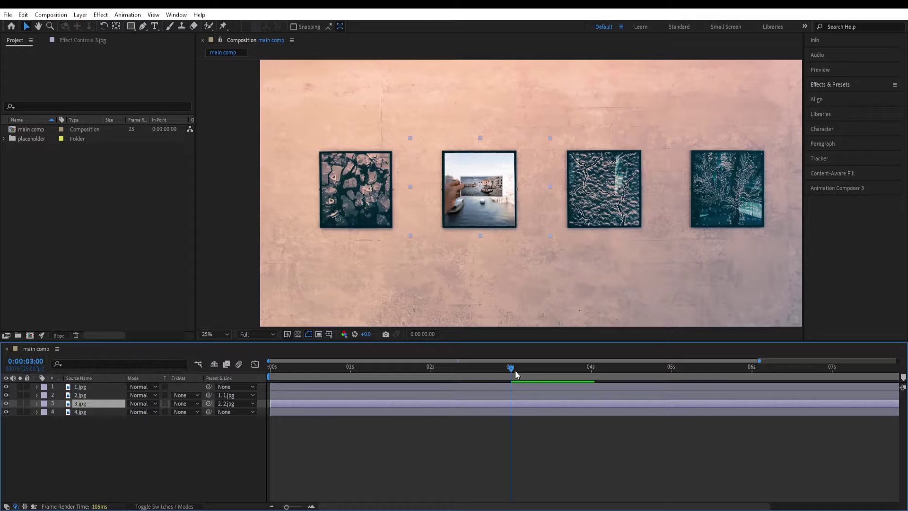
Play back the zoom from 3 seconds to check the transition from the wall frame into the 3.jpg picture
key(space)
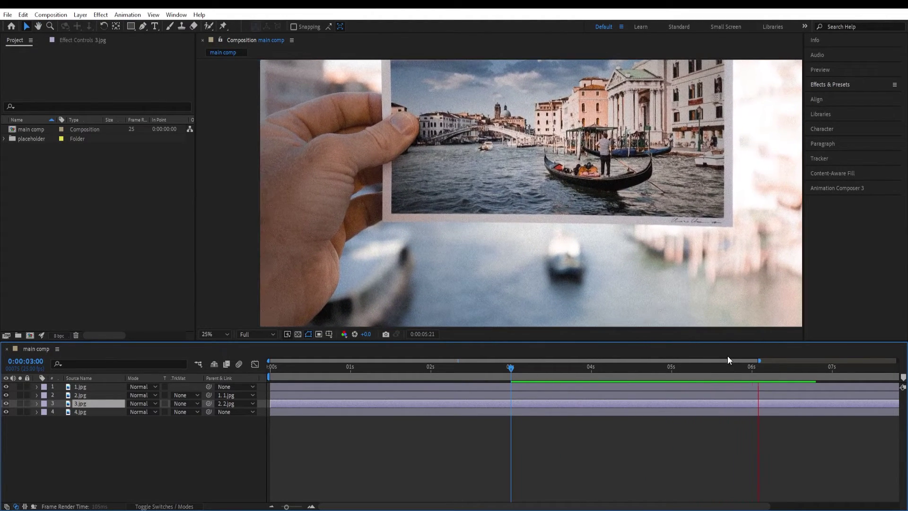
key(space)
key(comma)
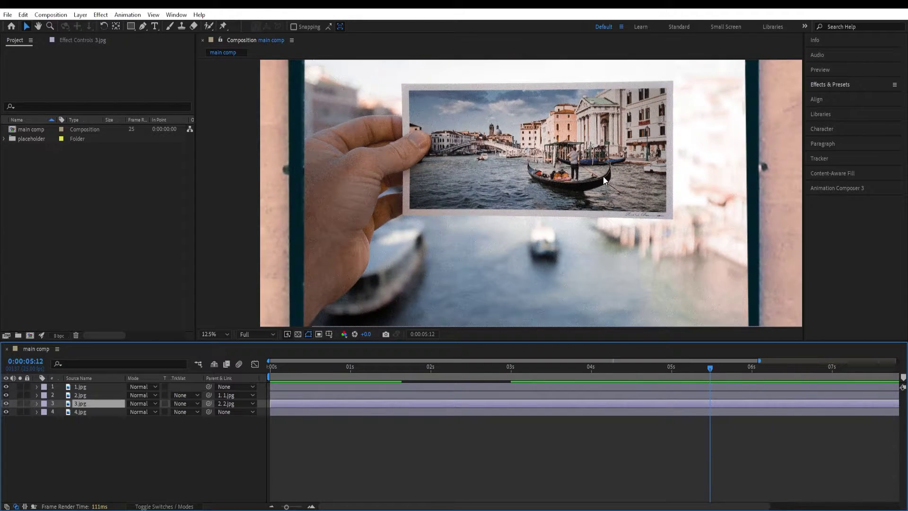
key(space)
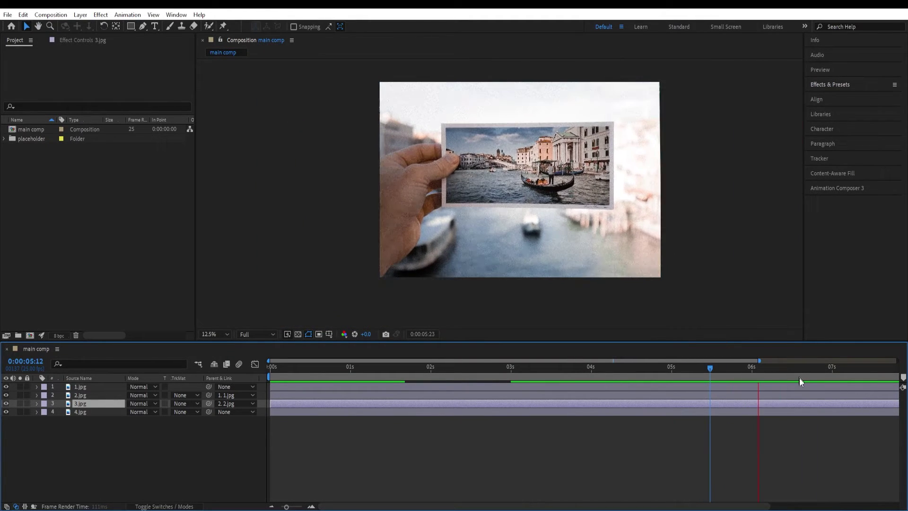
At 6 seconds, adjust the 3.jpg layer's anchor point to the middle of the held photo with the Pan Behind tool
click(795, 370)
drag(795, 369, 754, 376)
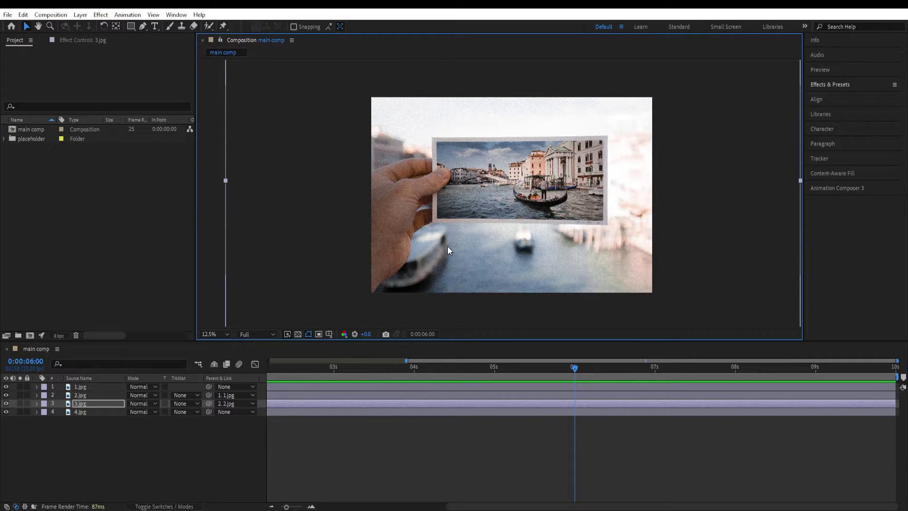
click(116, 26)
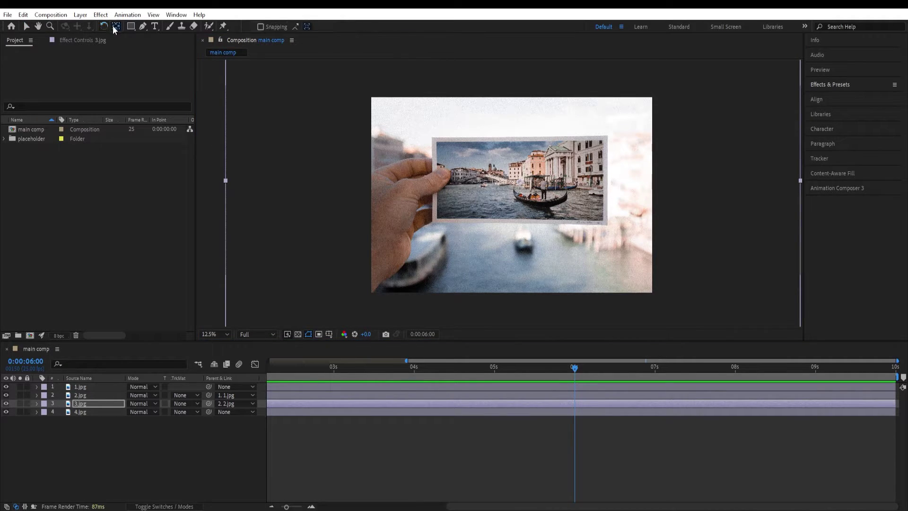
drag(520, 184, 515, 183)
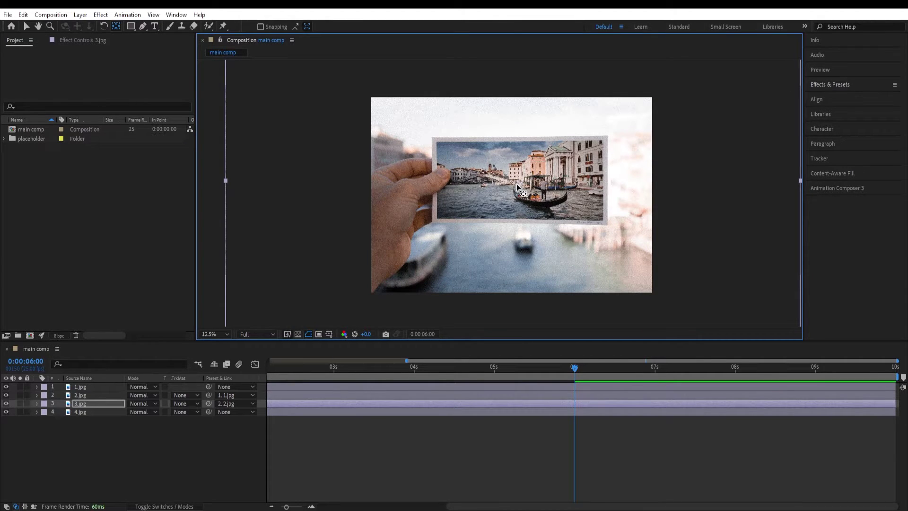
Draw a closed Pen mask on the 3.jpg layer along the inner edge of the held photo, following the thumb's outline
click(99, 404)
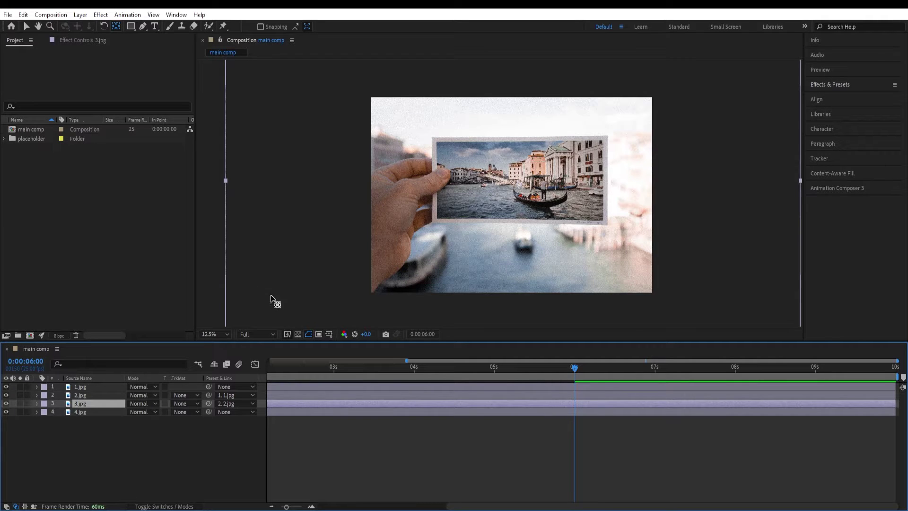
click(142, 26)
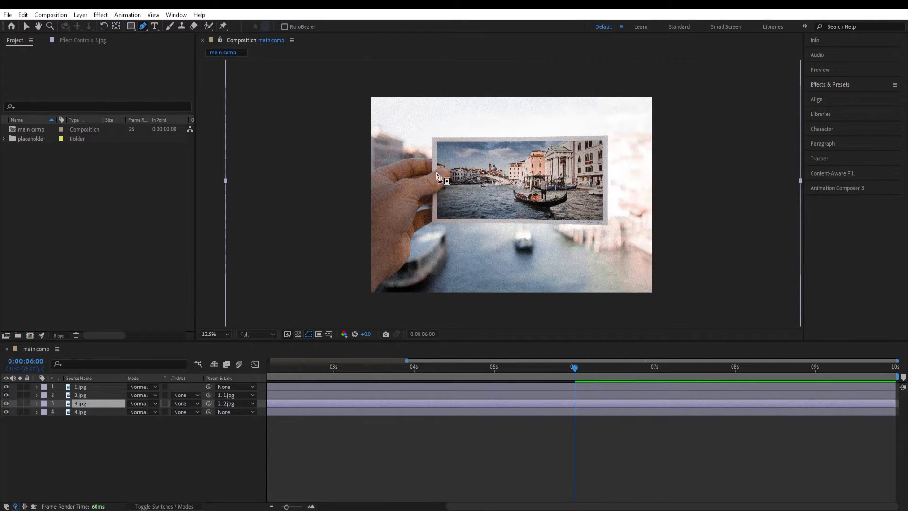
scroll(437, 177, up, 4)
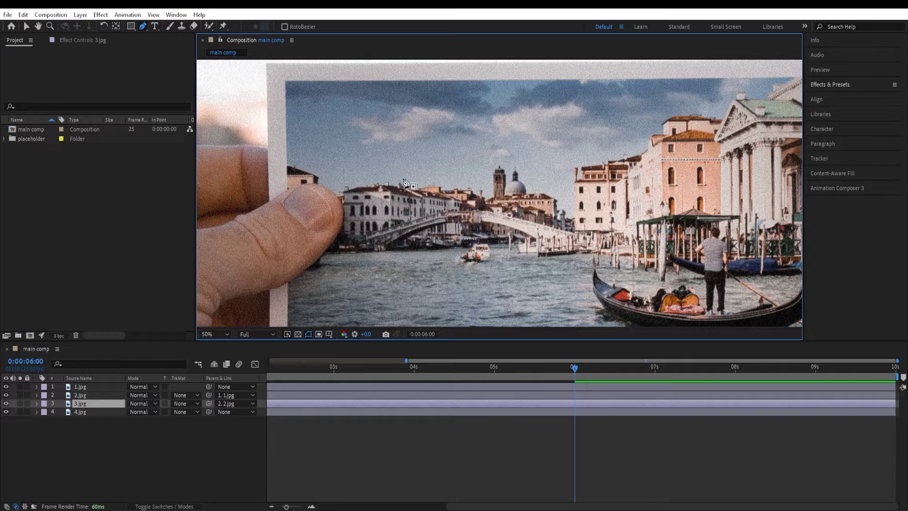
scroll(401, 194, left, 1)
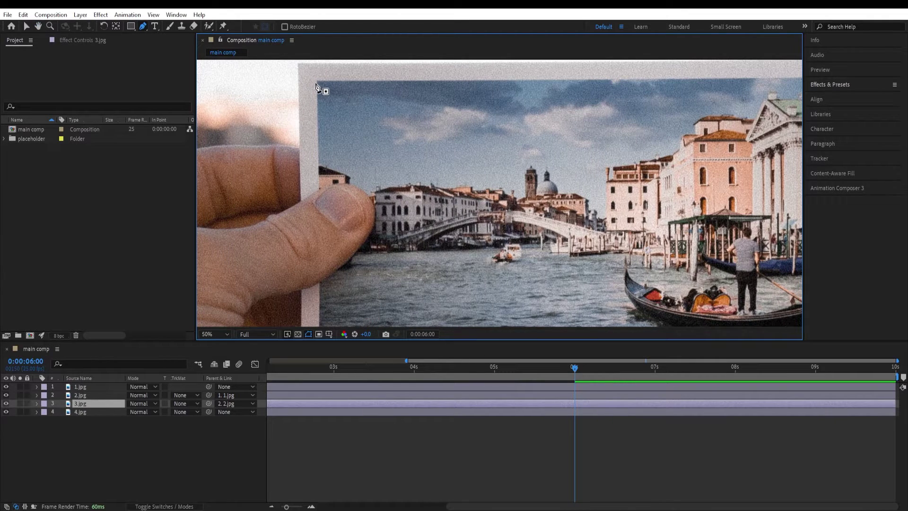
click(317, 81)
click(319, 190)
click(349, 184)
click(365, 189)
click(371, 199)
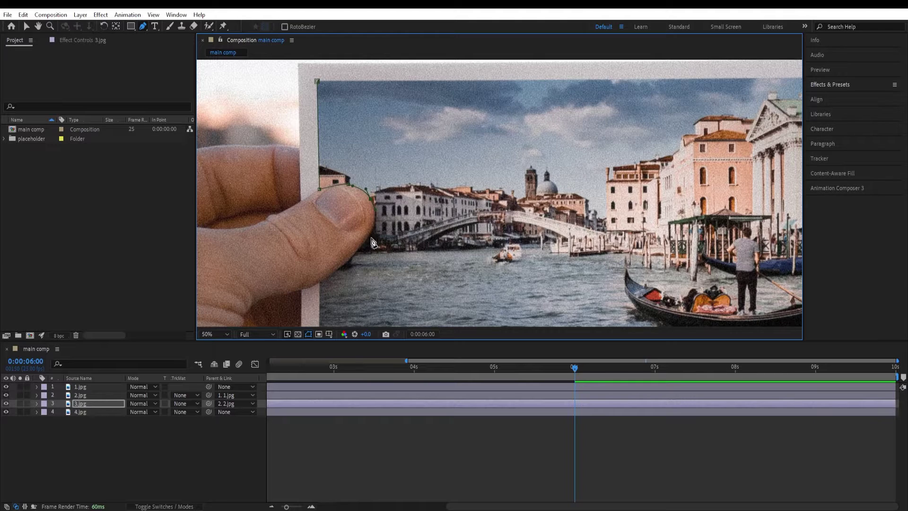
click(320, 284)
scroll(365, 284, down, 1)
click(357, 265)
scroll(397, 247, up, 1)
click(645, 253)
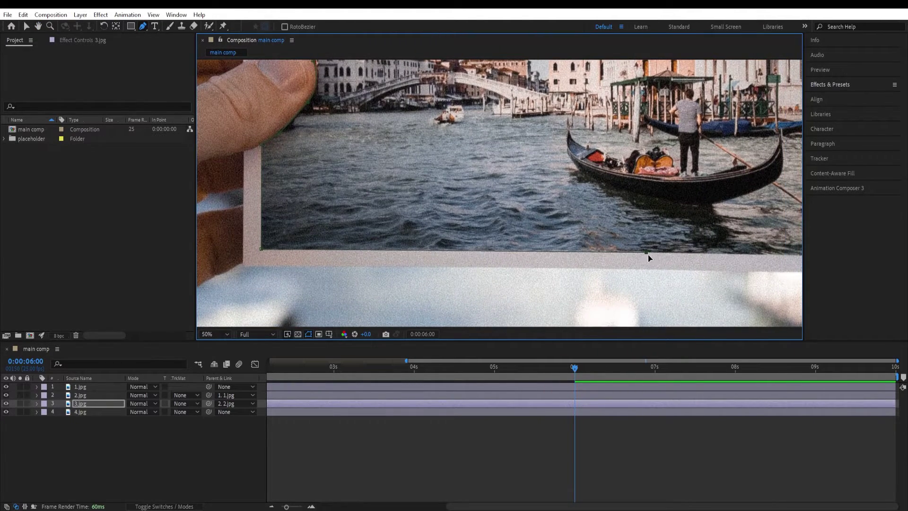
scroll(648, 251, right, 5)
click(646, 244)
scroll(618, 91, up, 3)
scroll(619, 91, down, 2)
scroll(505, 207, down, 2)
drag(505, 207, 504, 207)
Set the mode of Mask 1 on the 3.jpg layer to Subtract and collapse the layer
click(100, 403)
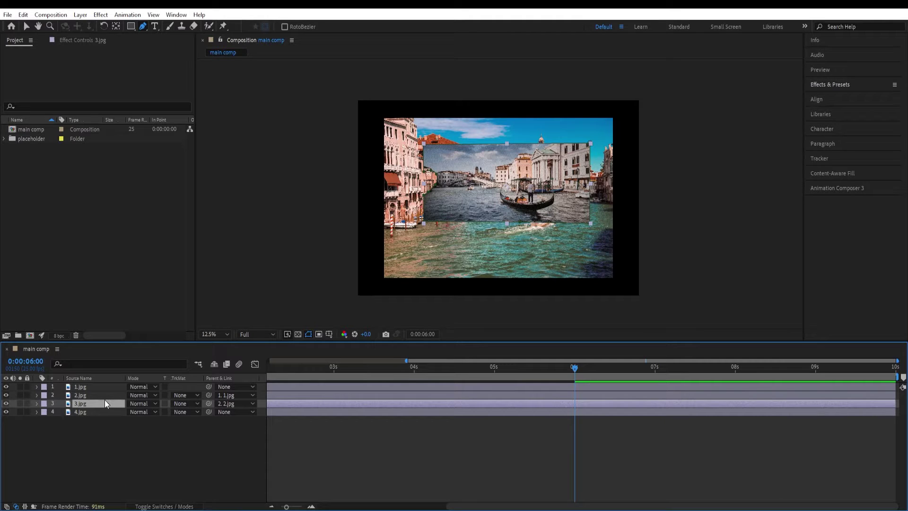
key(m)
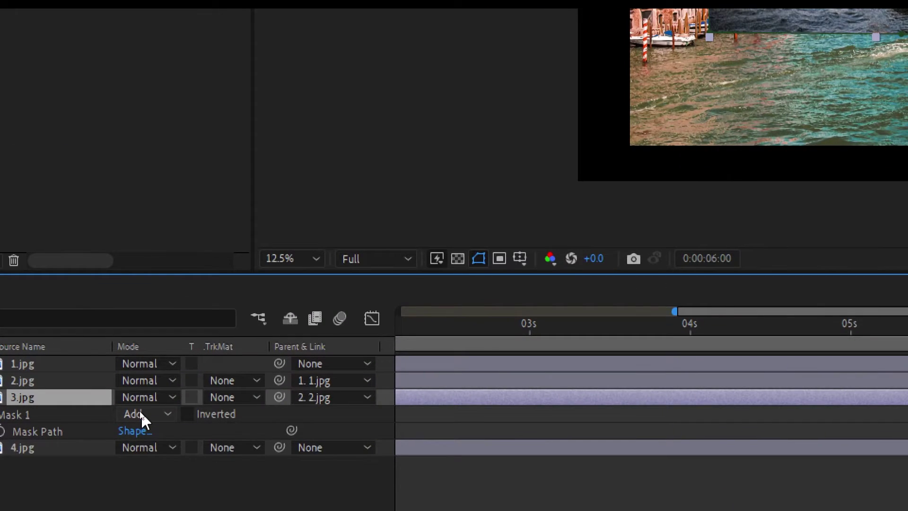
click(141, 411)
click(173, 444)
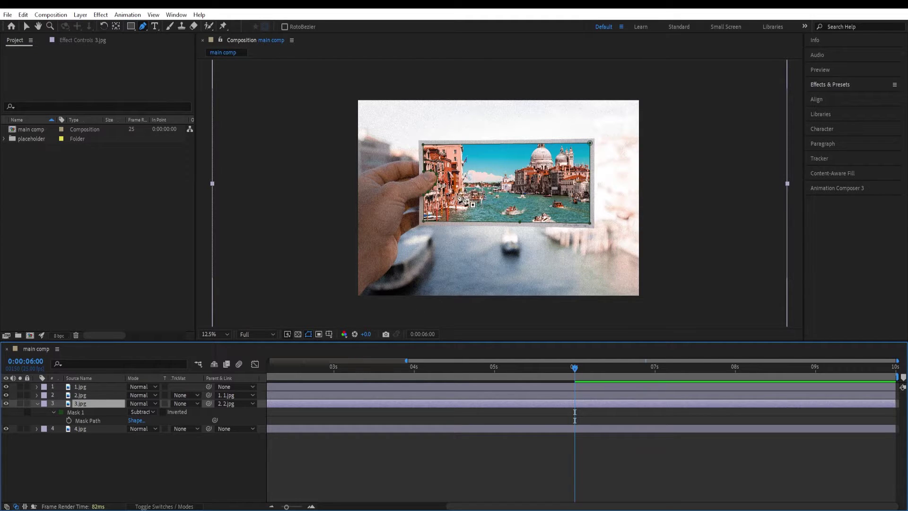
click(37, 403)
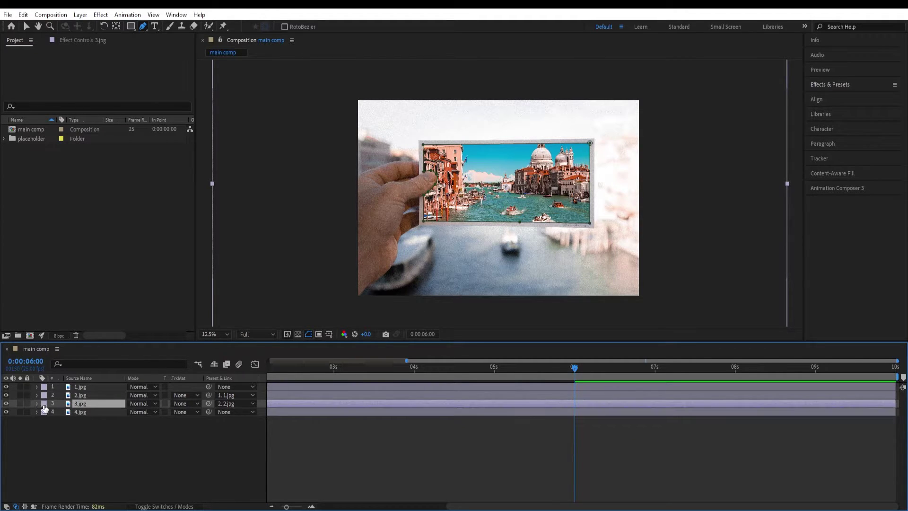
Scale the 4.jpg layer to 80% and position it so the picture fills the held photo's opening
click(86, 412)
key(s)
mouse_move(160, 423)
mouse_down()
mouse_move(145, 423)
mouse_move(154, 427)
mouse_up()
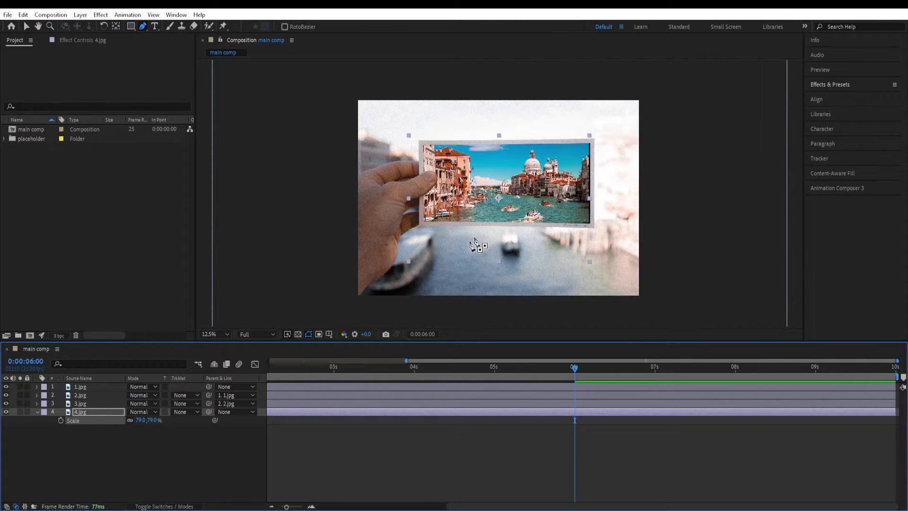
drag(152, 421, 150, 419)
key(v)
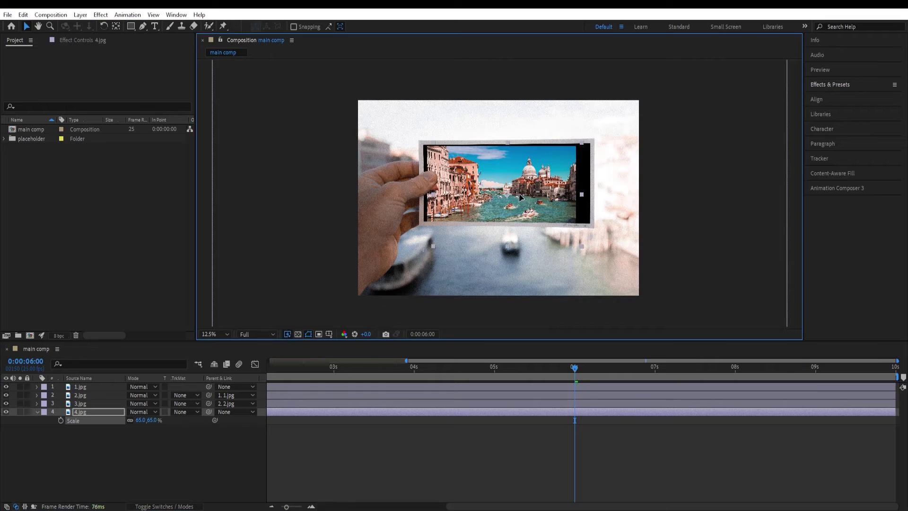
drag(504, 196, 514, 200)
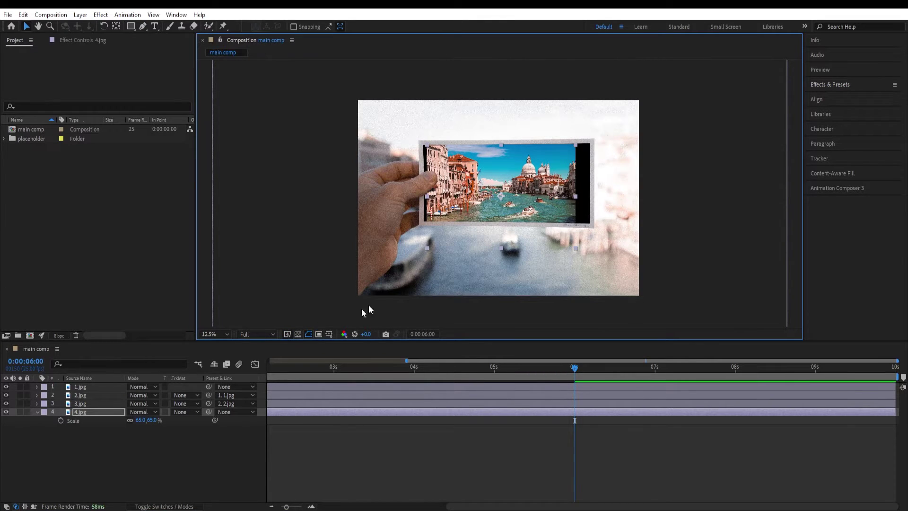
click(156, 420)
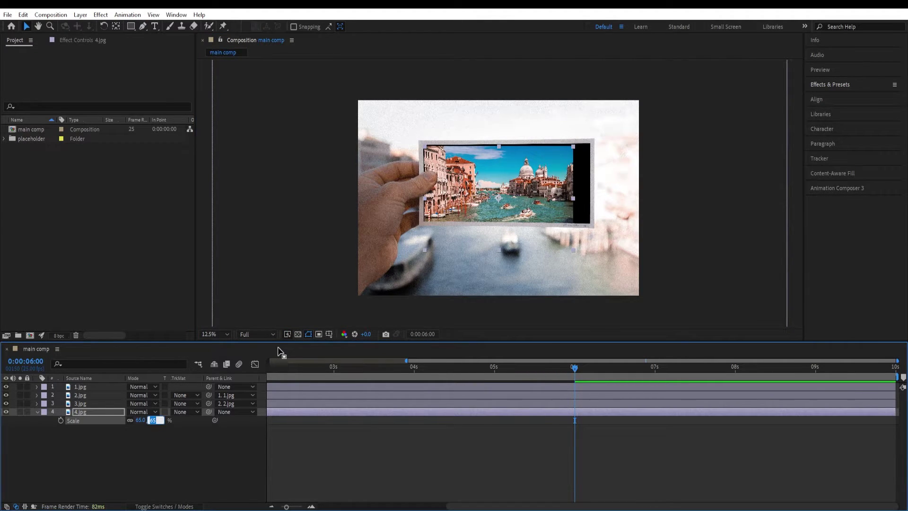
key(Return)
mouse_move(548, 201)
mouse_down()
mouse_move(549, 191)
mouse_move(565, 191)
mouse_move(558, 191)
mouse_up()
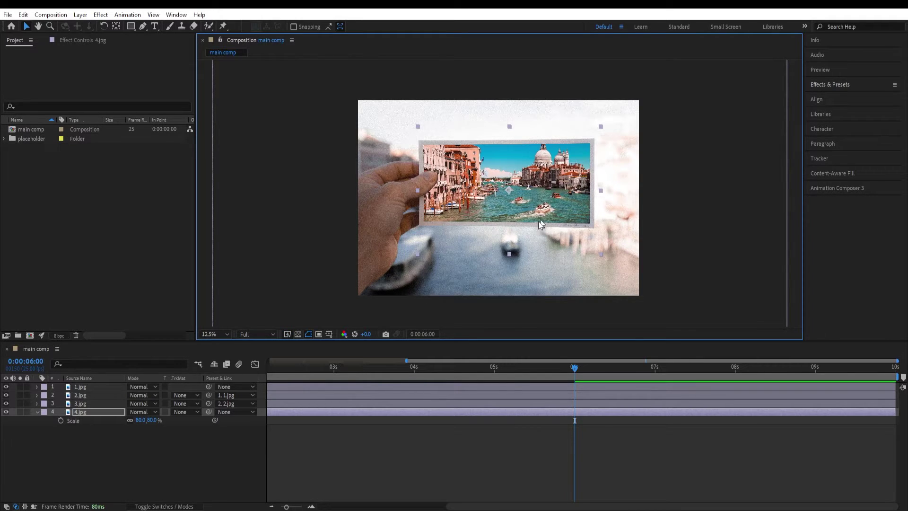
click(39, 410)
Reveal the 2.jpg layer's keyframes and add a Scale keyframe to the 3.jpg layer at 6 seconds
click(83, 403)
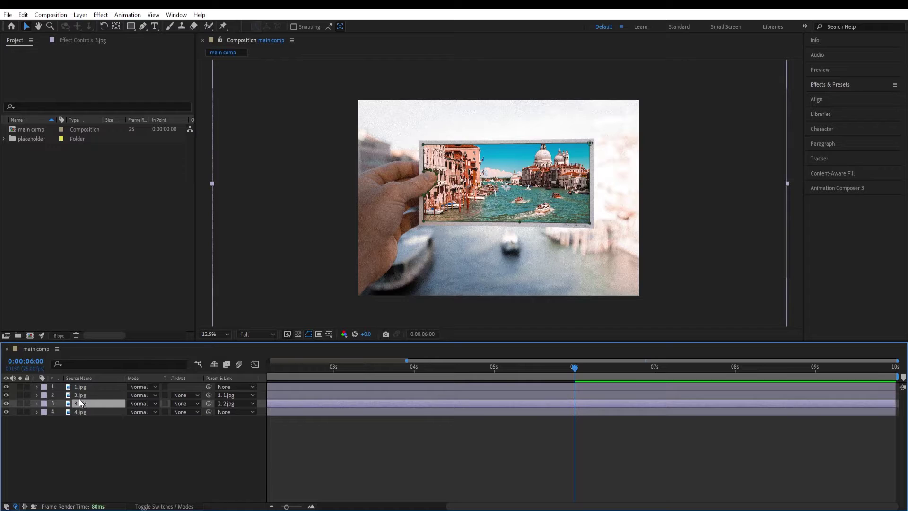
click(79, 398)
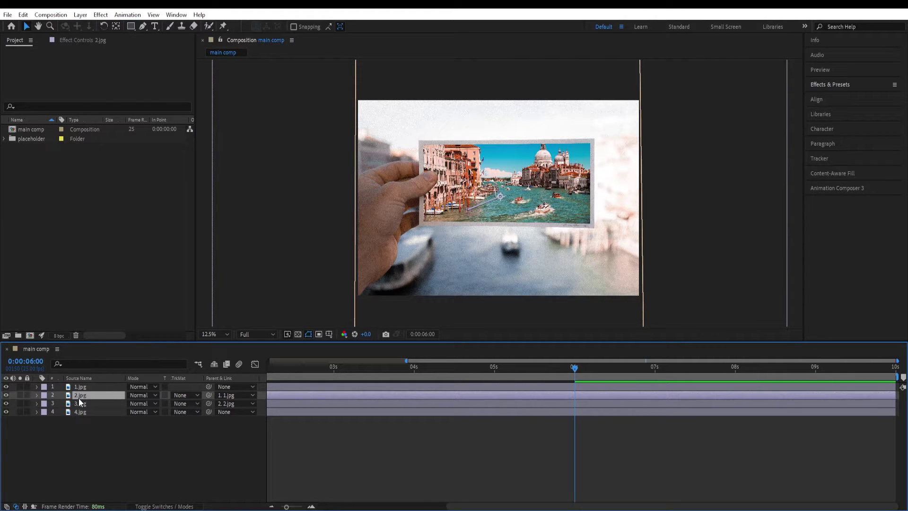
key(u)
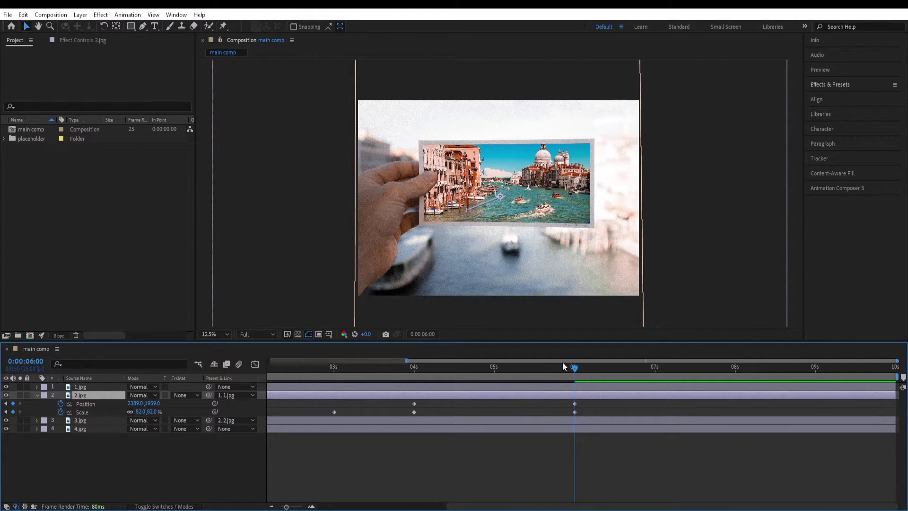
click(97, 422)
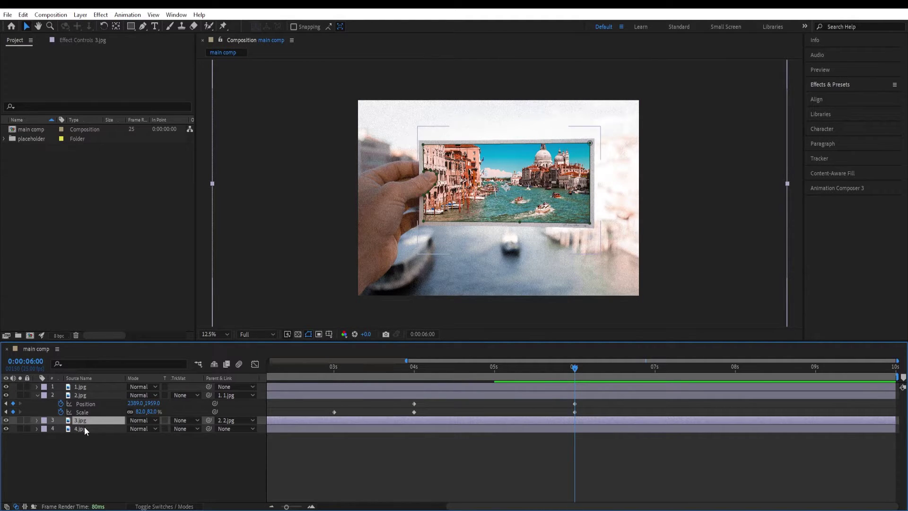
key(s)
click(60, 428)
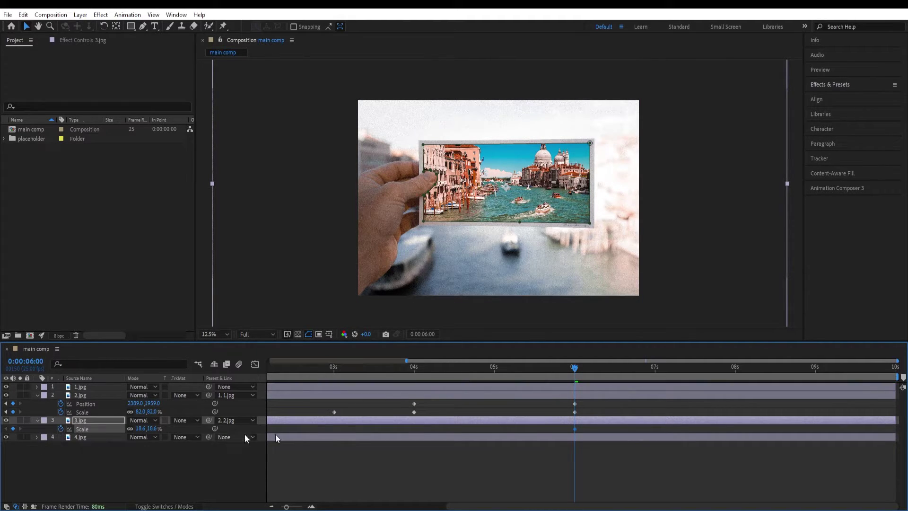
Hold the 3.jpg layer's Scale with a keyframe at 7 seconds and set it to 67.6% at 9 seconds
drag(578, 371, 656, 363)
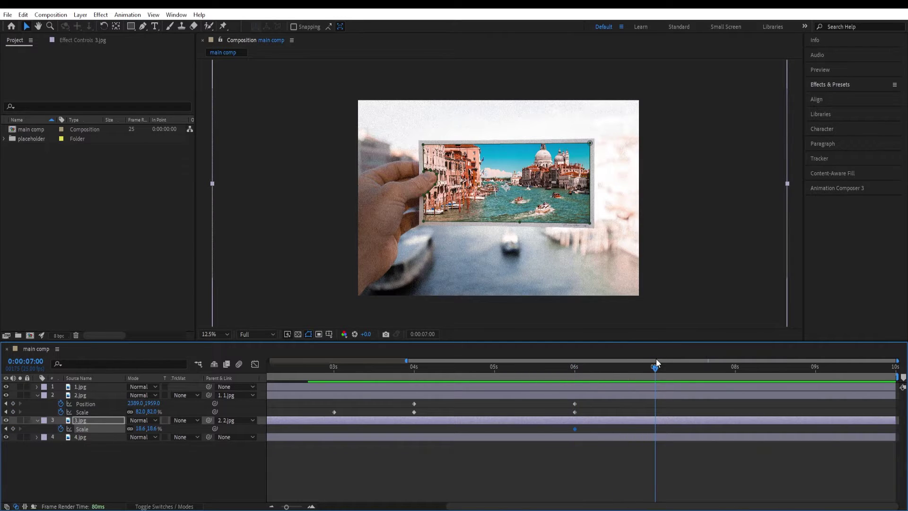
click(12, 429)
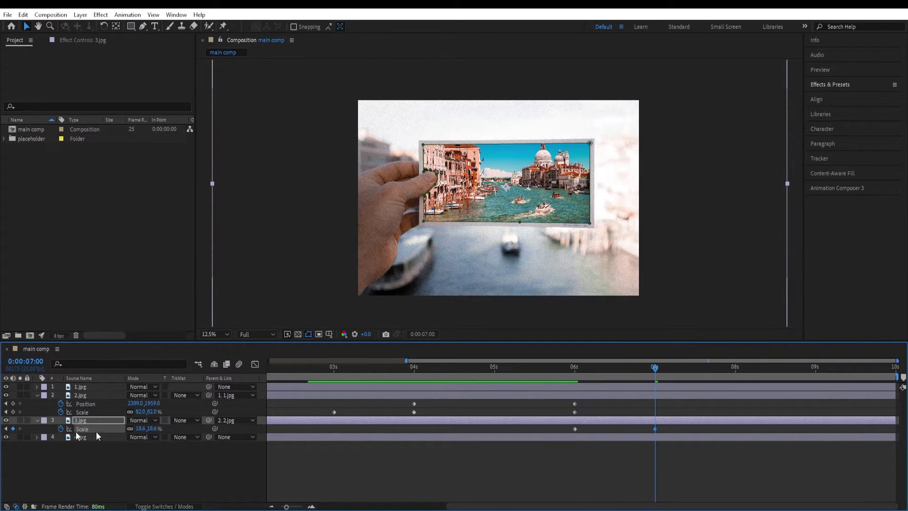
drag(655, 367, 816, 372)
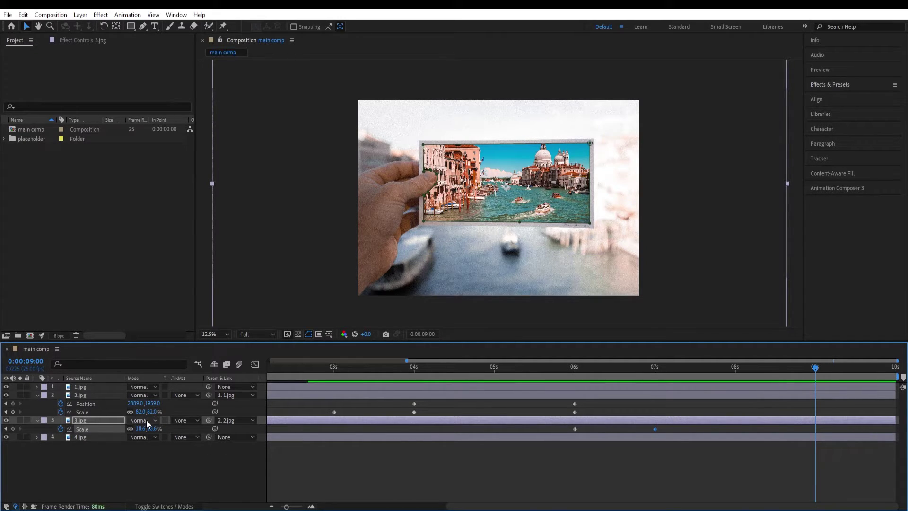
drag(141, 431, 167, 432)
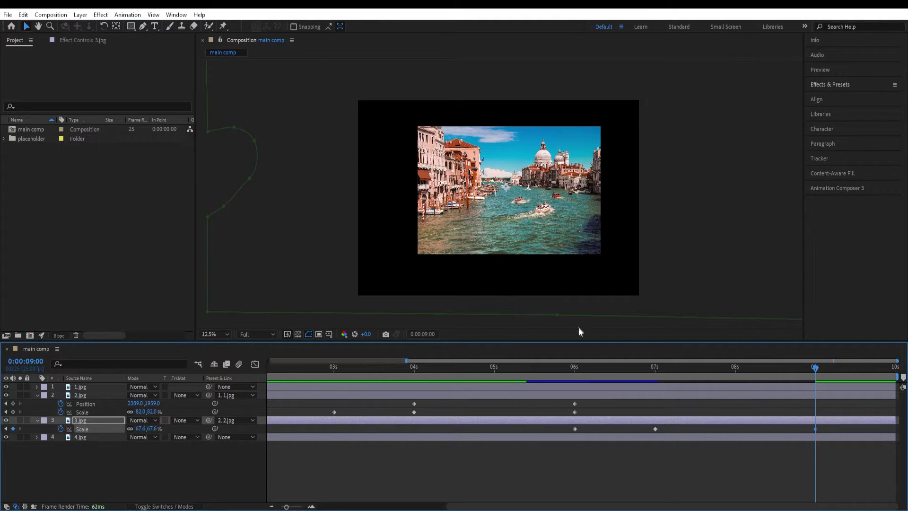
At 6 seconds, collapse the 2.jpg and 3.jpg layers and parent the 4.jpg layer to 3.jpg
drag(820, 370, 577, 390)
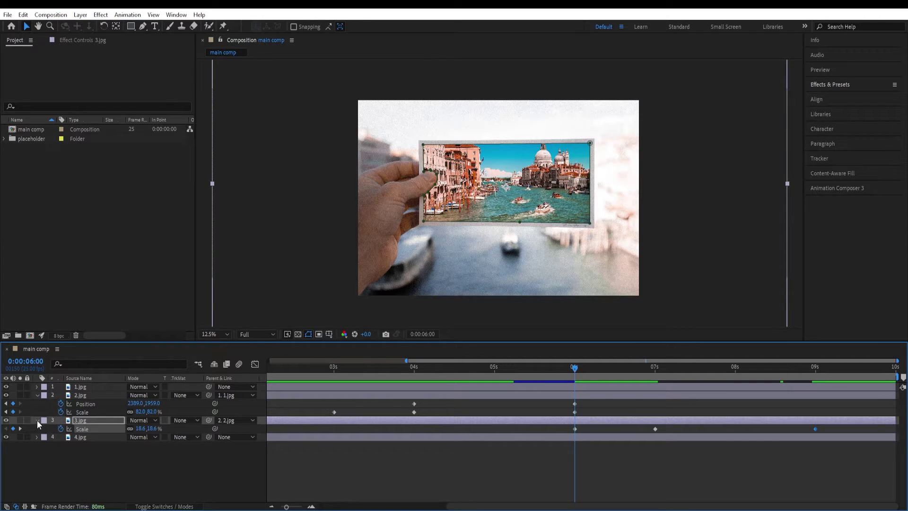
click(37, 420)
click(87, 429)
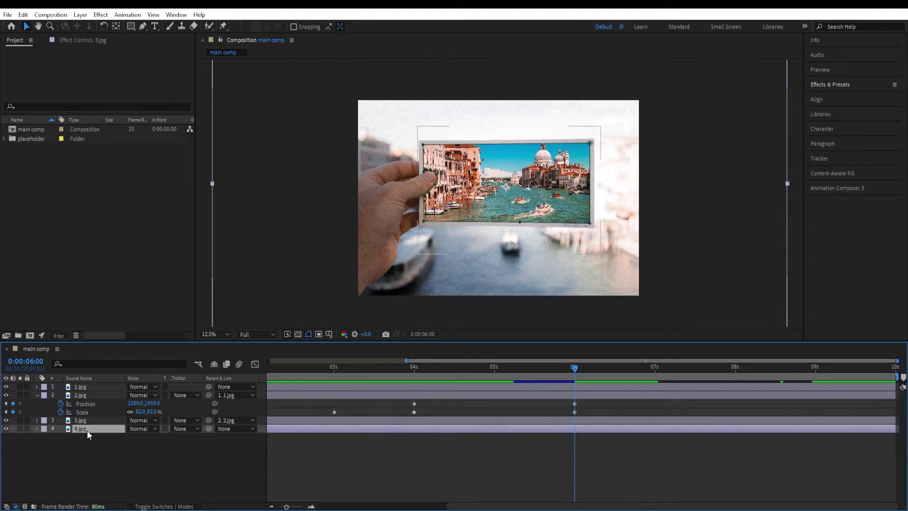
click(36, 394)
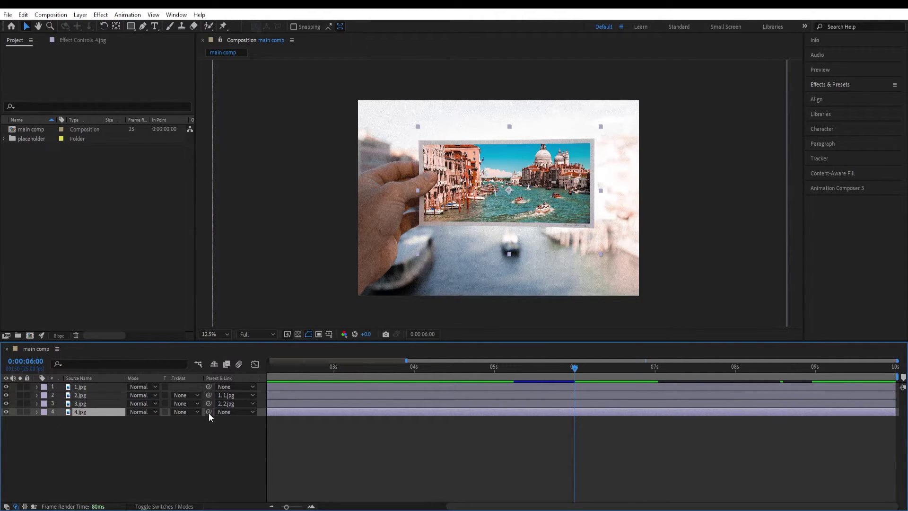
drag(208, 412, 89, 405)
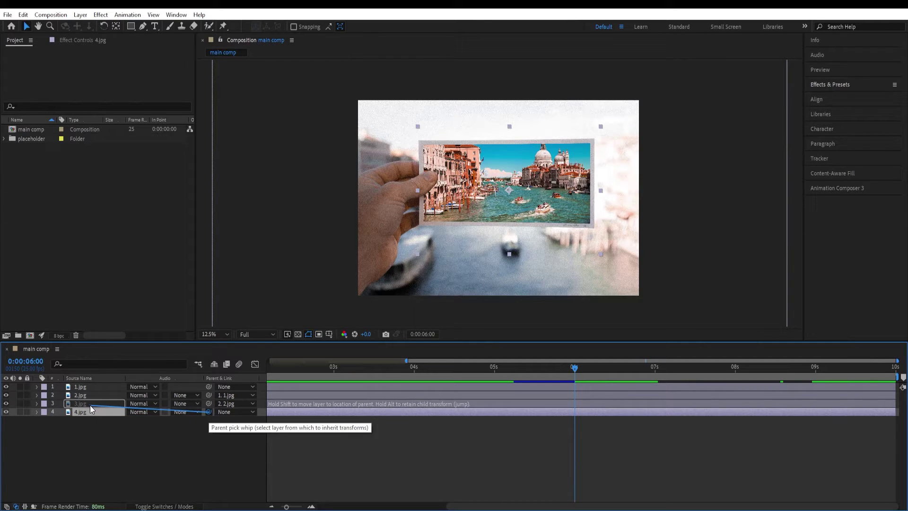
drag(89, 405, 86, 405)
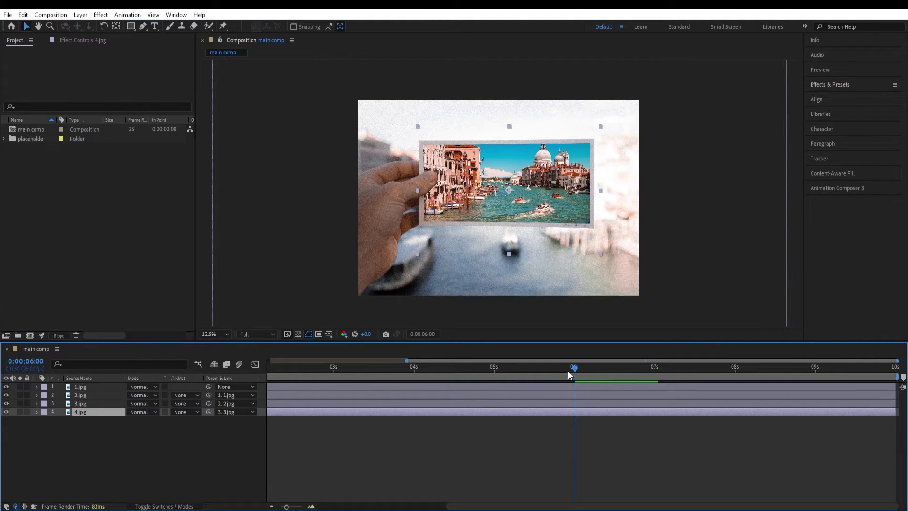
Play back the animation from around 6 seconds to check the zoom through the held photo into the 4.jpg picture
key(space)
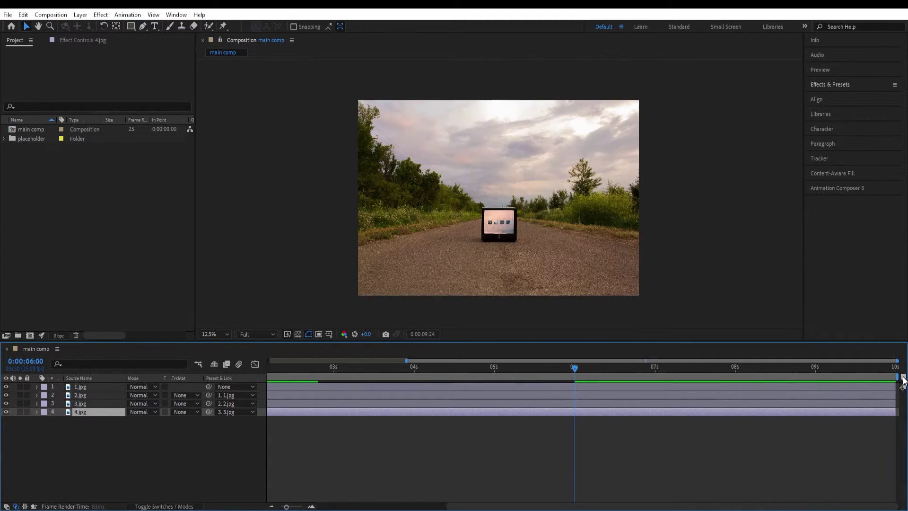
drag(513, 502, 585, 496)
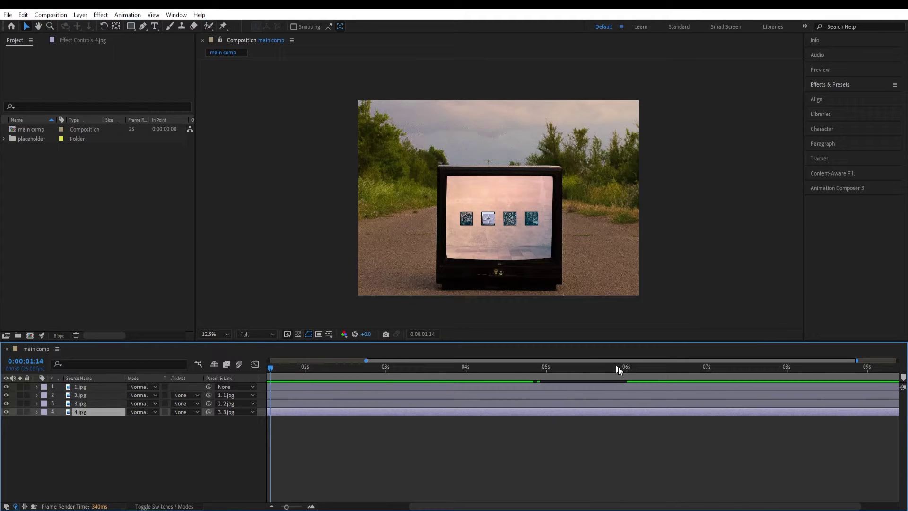
click(620, 367)
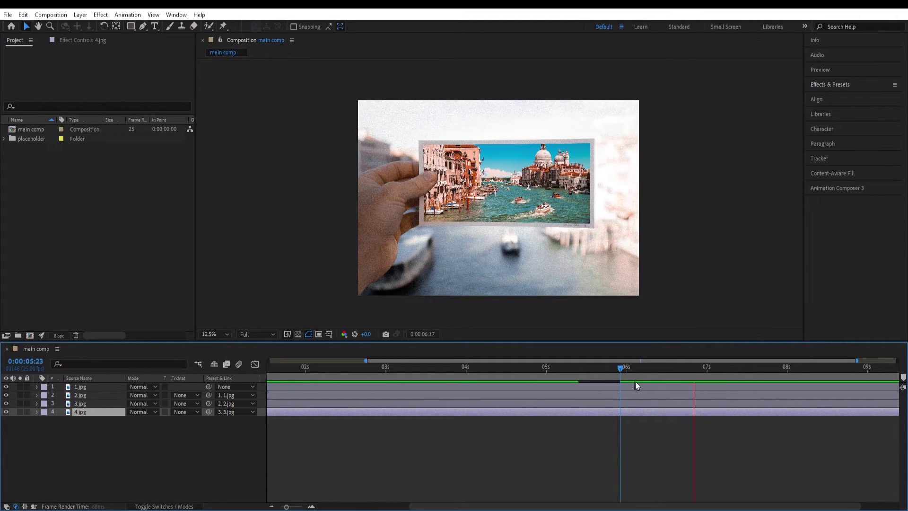
key(space)
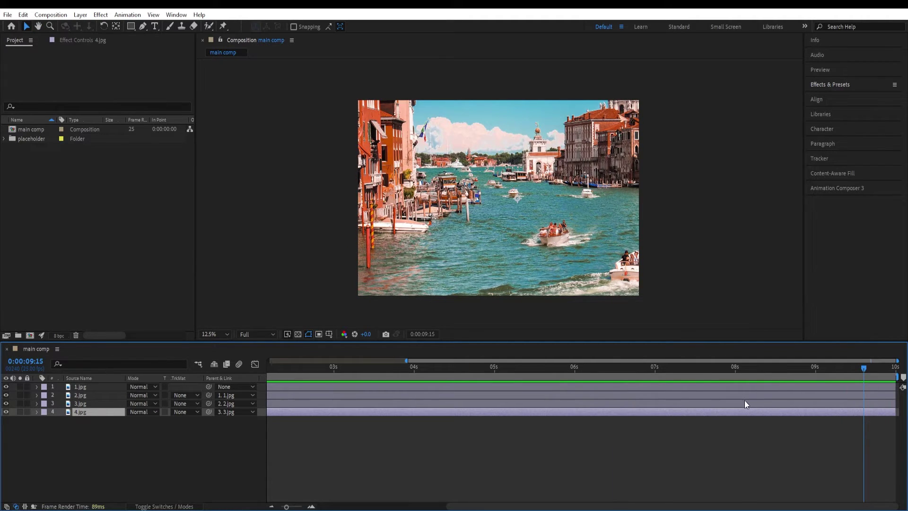
Go back to 6 seconds and reveal the keyframes of all four image layers
drag(862, 368, 576, 383)
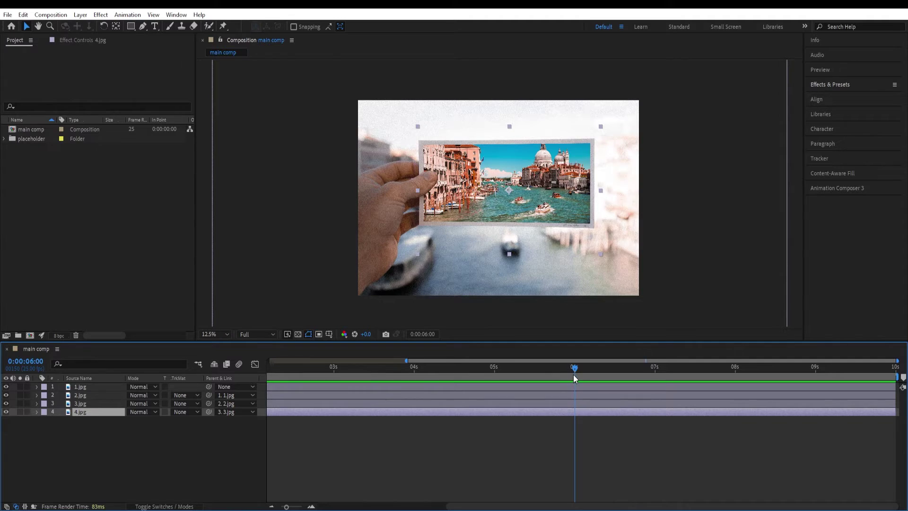
click(85, 387)
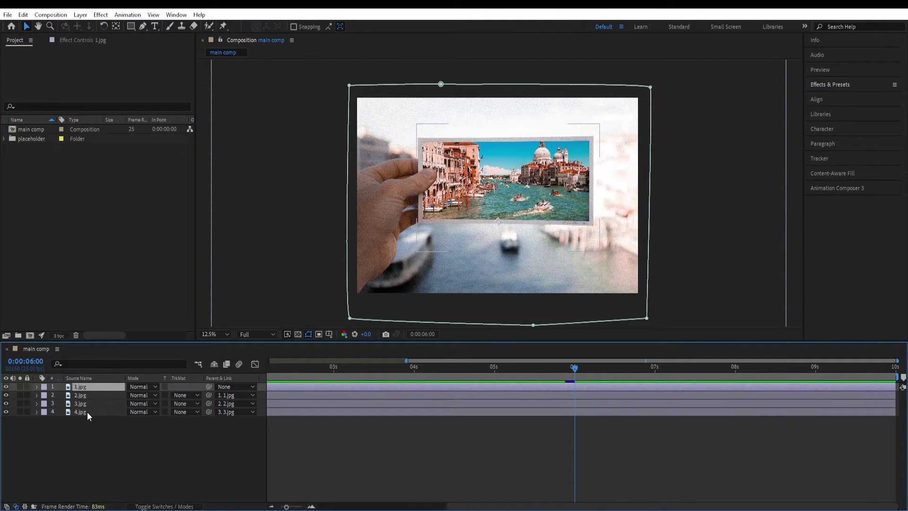
shift+click(87, 412)
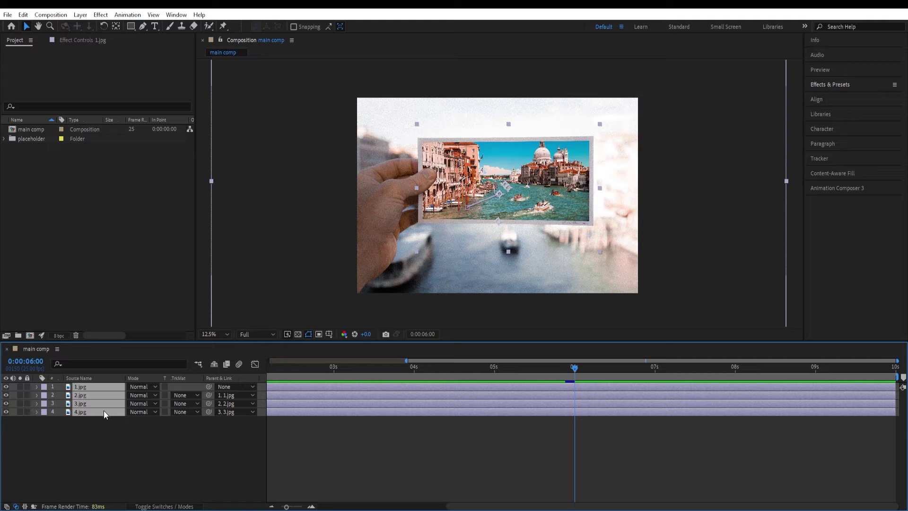
key(u)
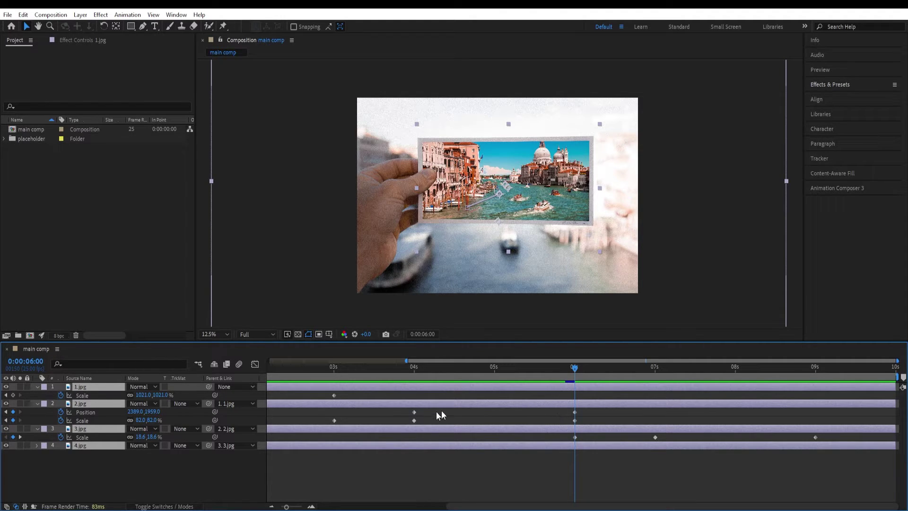
Ease the 1.jpg layer's Scale keyframes at 0, 1 and 3 seconds and shape their speed graph into an early, sharp peak
drag(501, 507, 324, 507)
drag(523, 392, 272, 399)
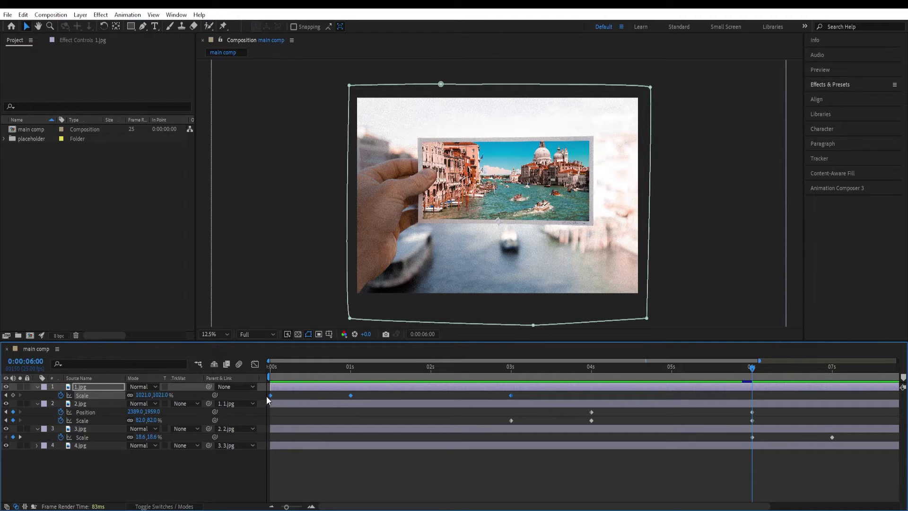
click(255, 365)
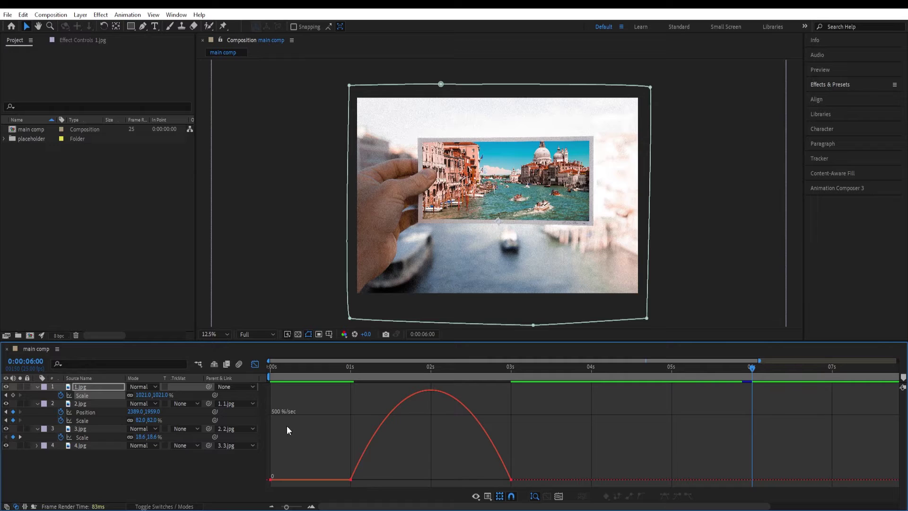
right_click(326, 442)
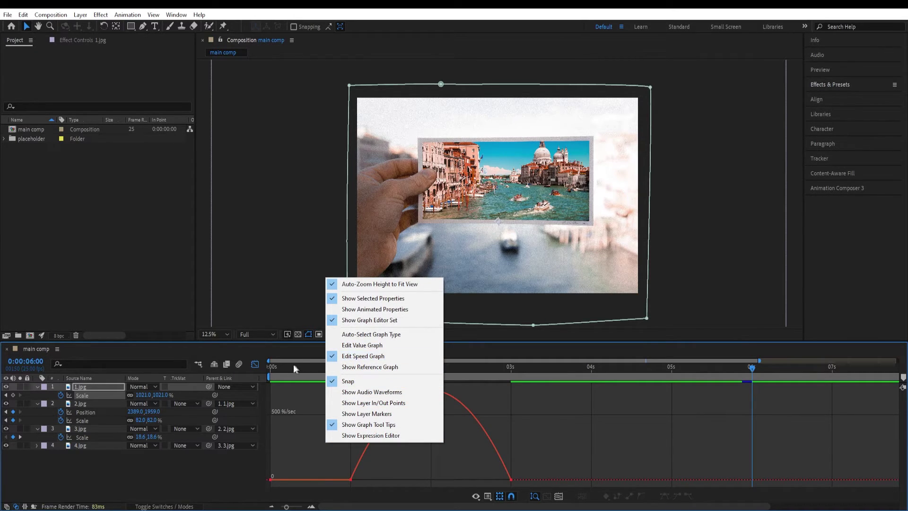
click(306, 408)
drag(542, 466, 428, 479)
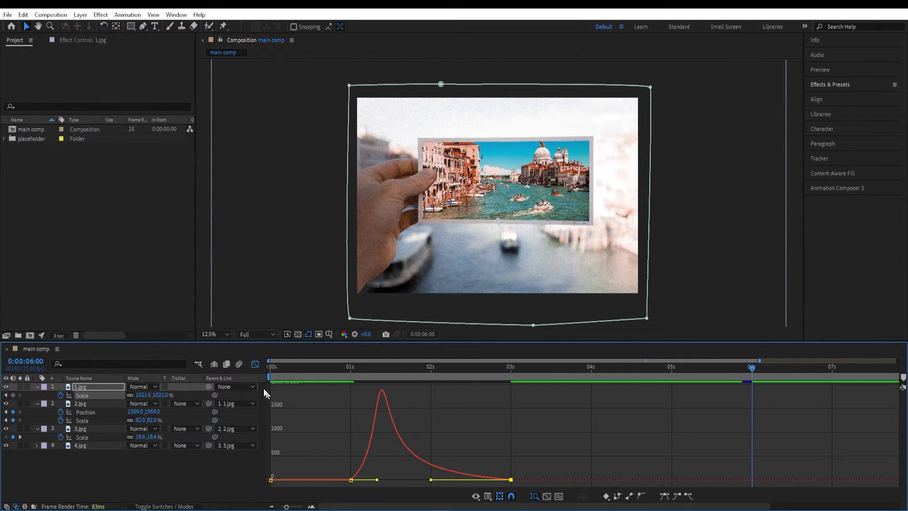
click(254, 364)
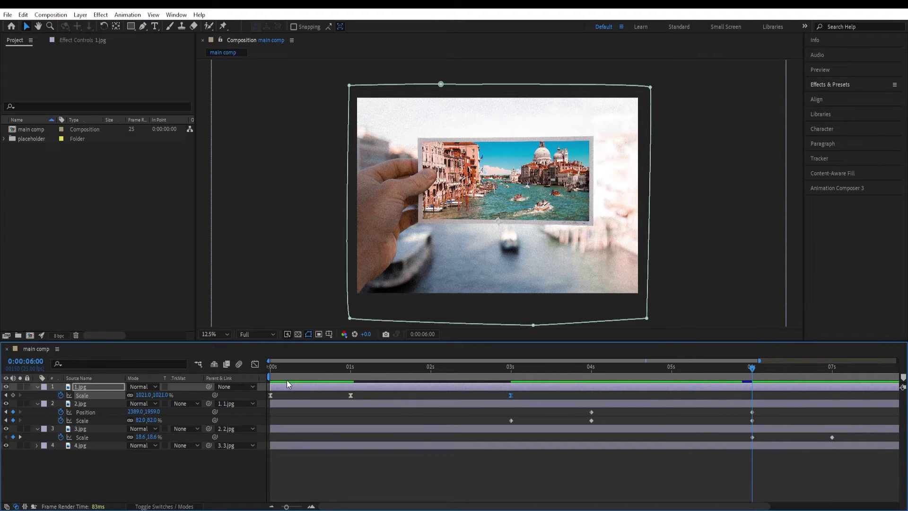
Review the speed curve of the 1.jpg layer's Scale in the Graph Editor and return to the composition's start
click(255, 364)
mouse_move(368, 406)
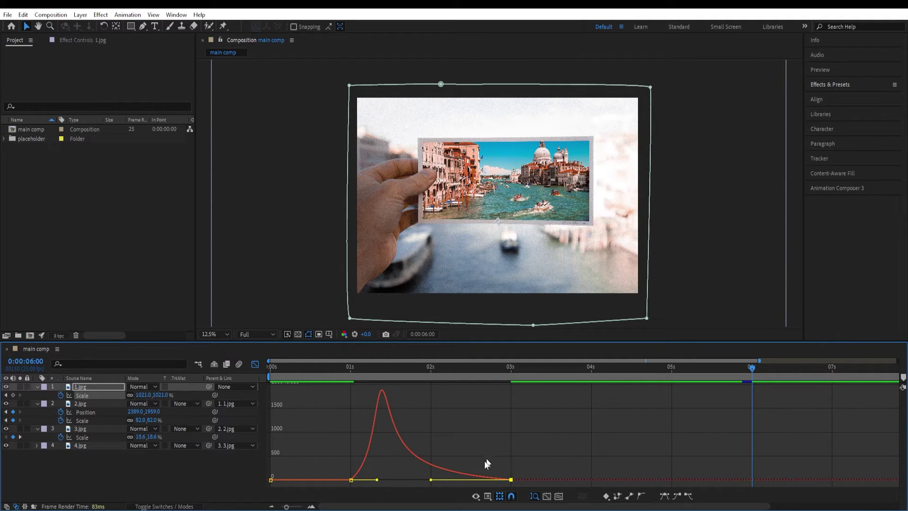
click(254, 365)
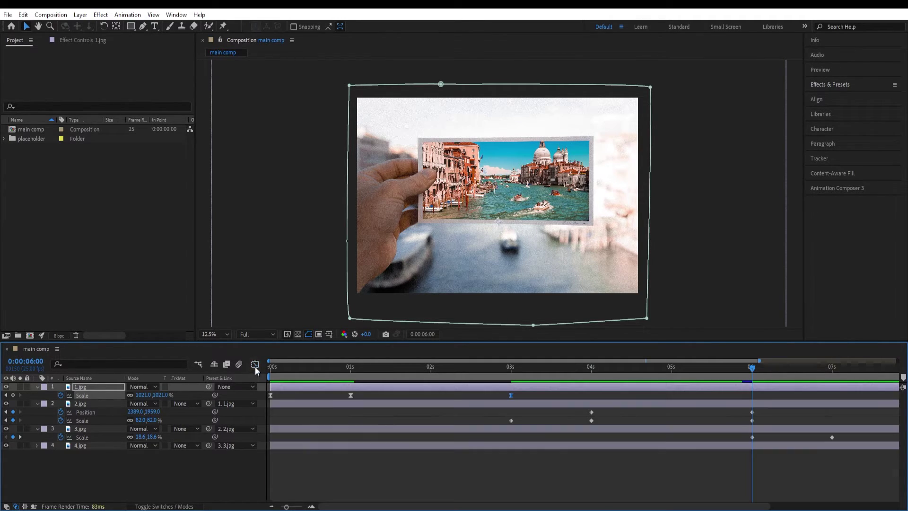
click(279, 368)
drag(278, 368, 258, 371)
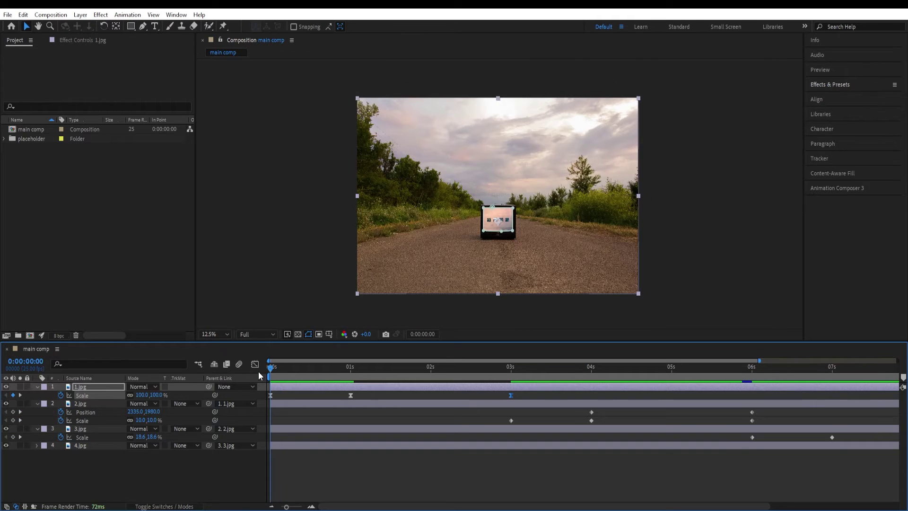
Play back the animation from the start to check the eased 1.jpg zoom, and move to 0:00:03:09
key(space)
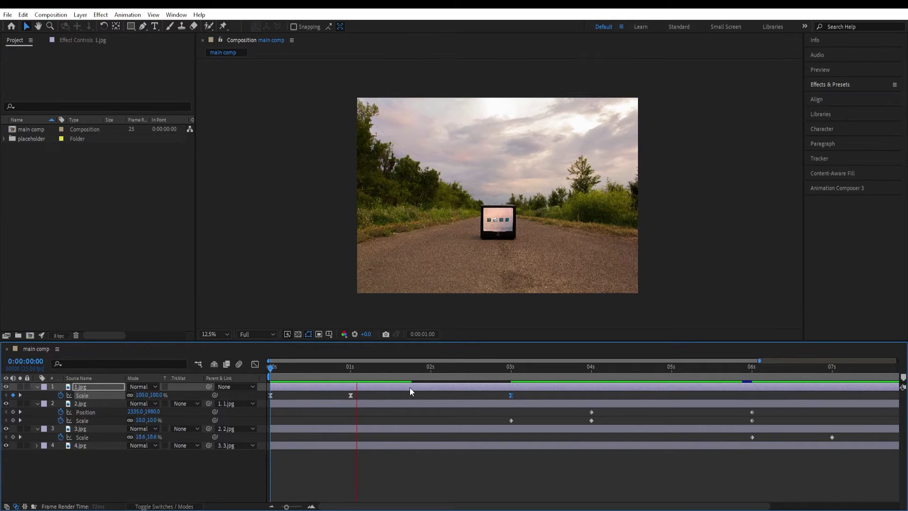
key(space)
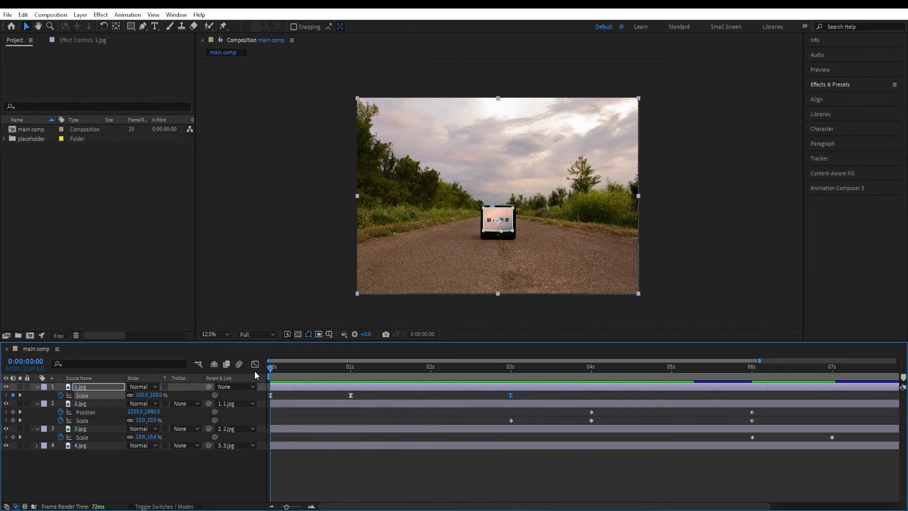
key(space)
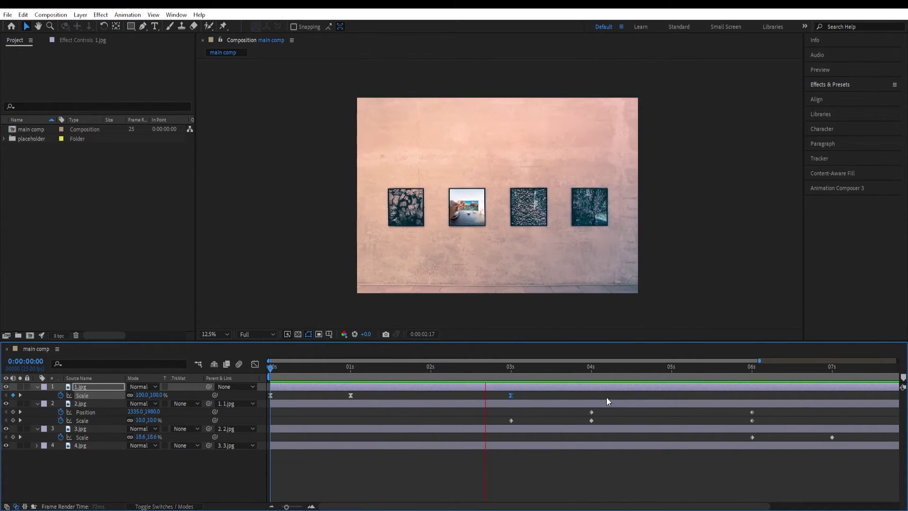
drag(552, 372, 538, 373)
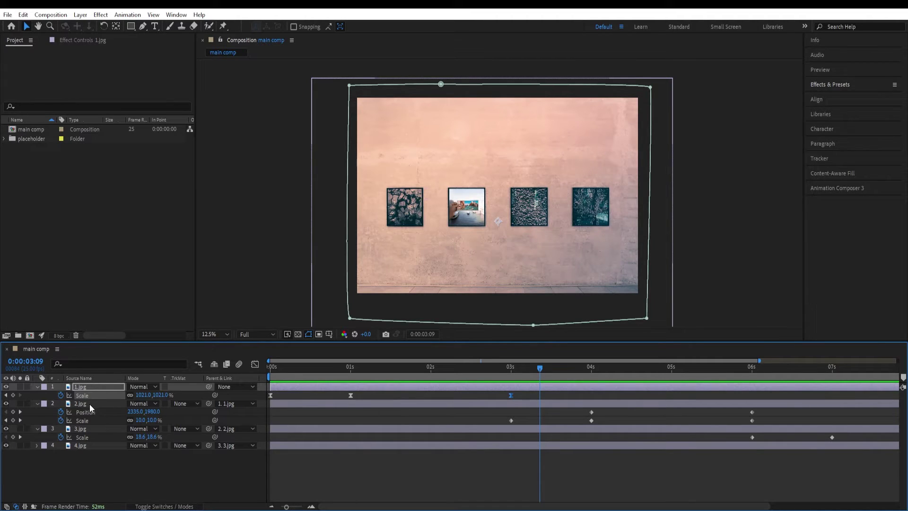
Ease the 2.jpg layer's Position and Scale keyframes between 3 and 6 seconds and shape their speed graph into an early, sharp peak
drag(776, 418, 510, 413)
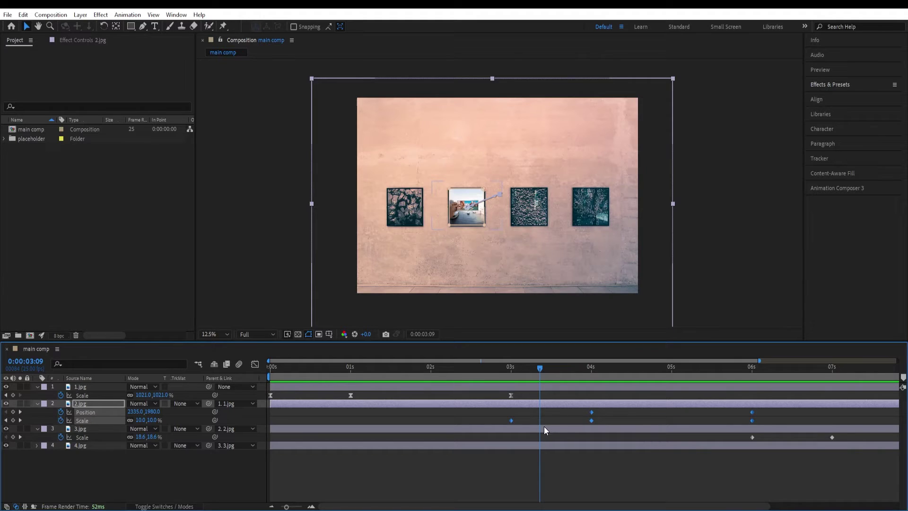
click(255, 364)
drag(766, 463, 671, 476)
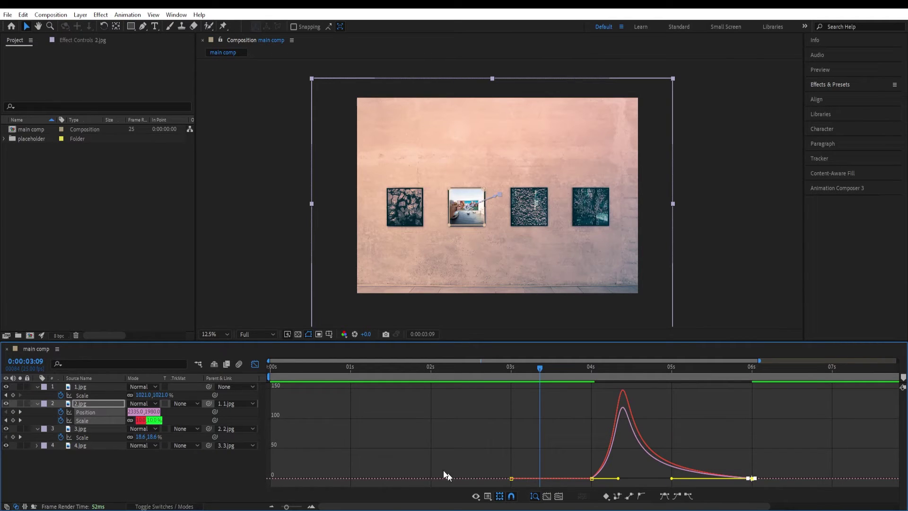
click(255, 365)
Play back the animation from 0:00:02:24 to check the eased zoom into the framed picture on the wall
drag(535, 369, 508, 377)
key(space)
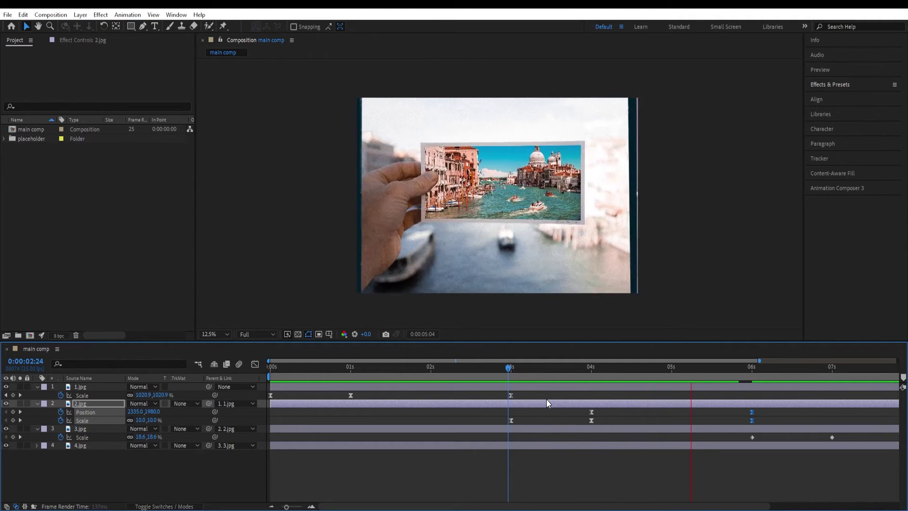
click(776, 368)
Ease the 3.jpg layer's Scale keyframes at 6, 7 and 9 seconds and shape their speed graph into an early, sharp peak
drag(777, 372, 755, 369)
drag(719, 508, 843, 508)
click(826, 438)
drag(826, 440, 574, 439)
key(F9)
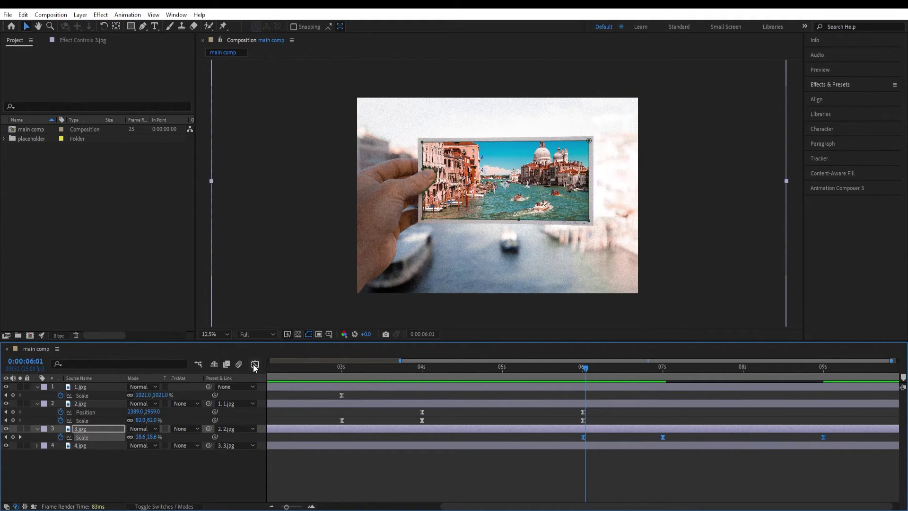
click(255, 363)
drag(835, 470, 742, 481)
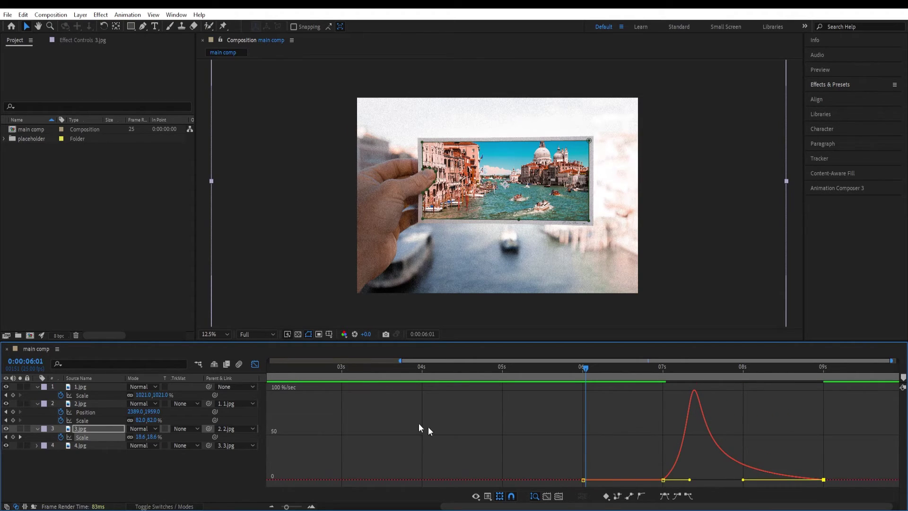
click(251, 368)
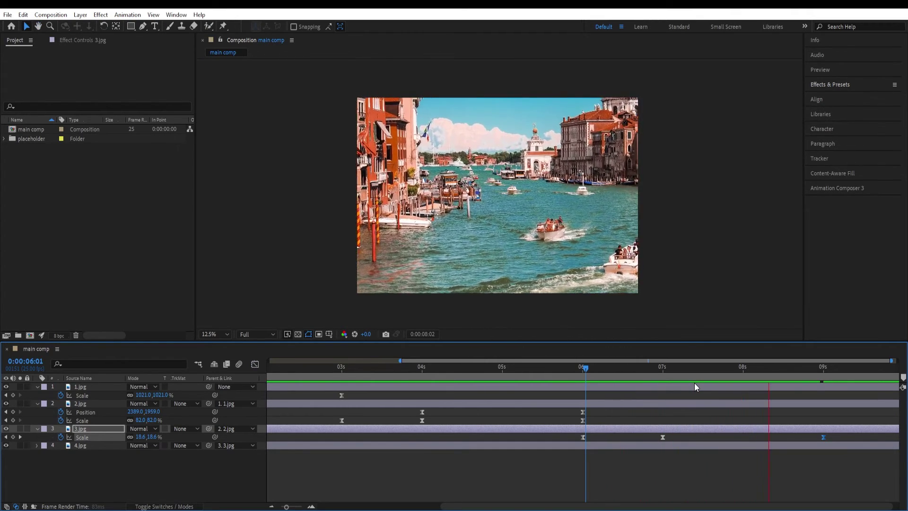
Play back the eased zoom into the 4.jpg picture from 0:00:06:01 and return to the composition's start
key(space)
drag(812, 369, 215, 415)
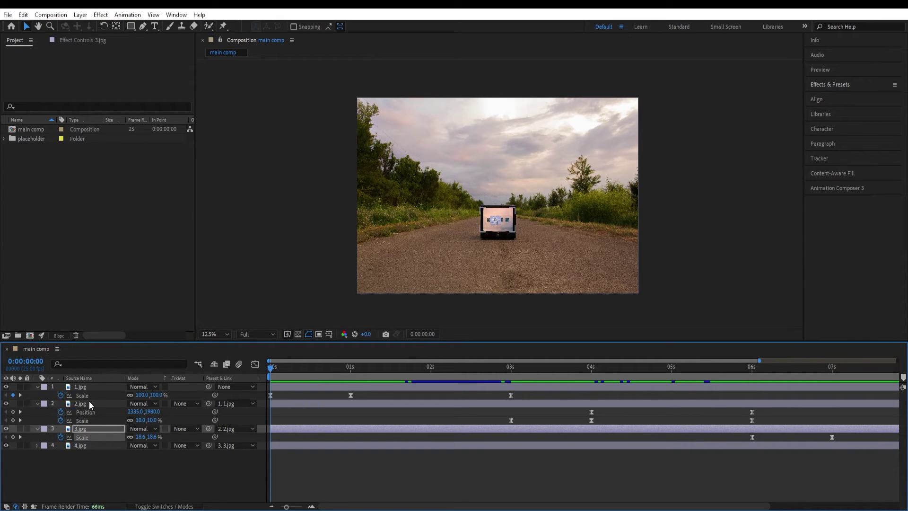
Collapse the keyframed properties of all four image layers and enable motion blur for the layers and the composition
key(ctrl+a)
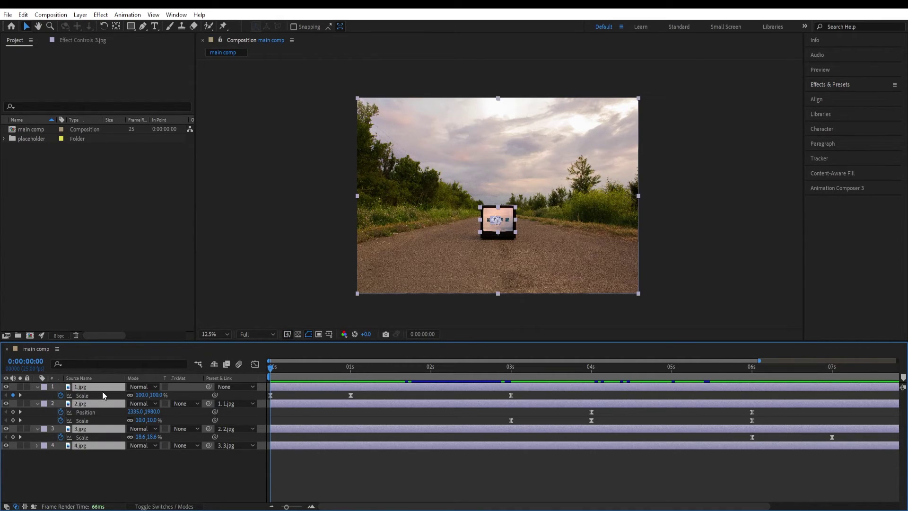
key(u)
click(126, 458)
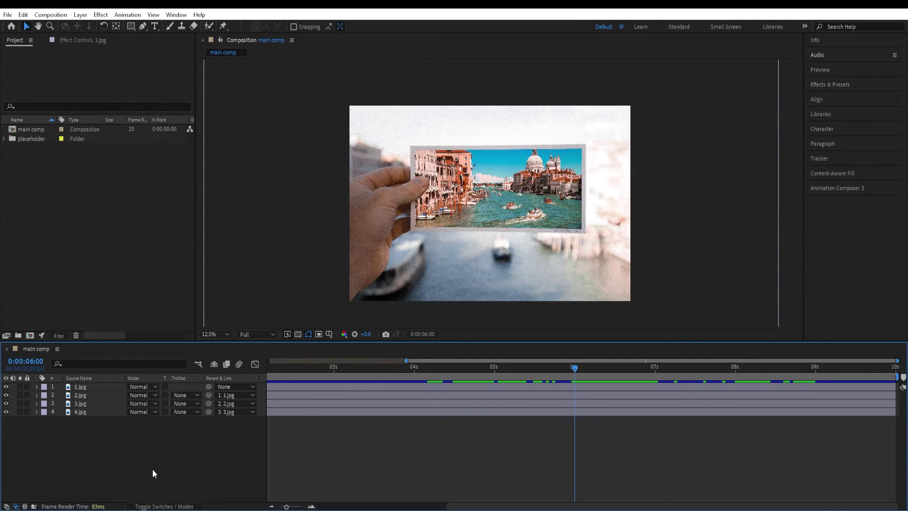
click(179, 506)
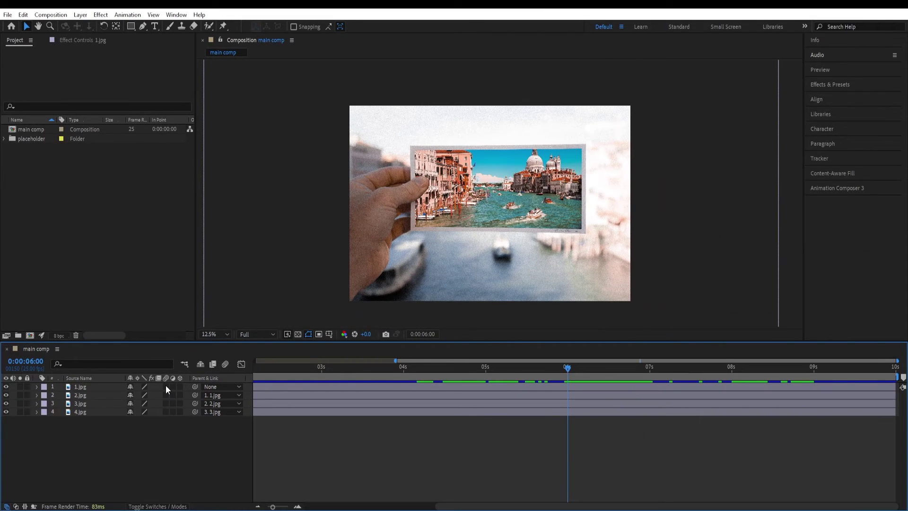
drag(165, 387, 169, 411)
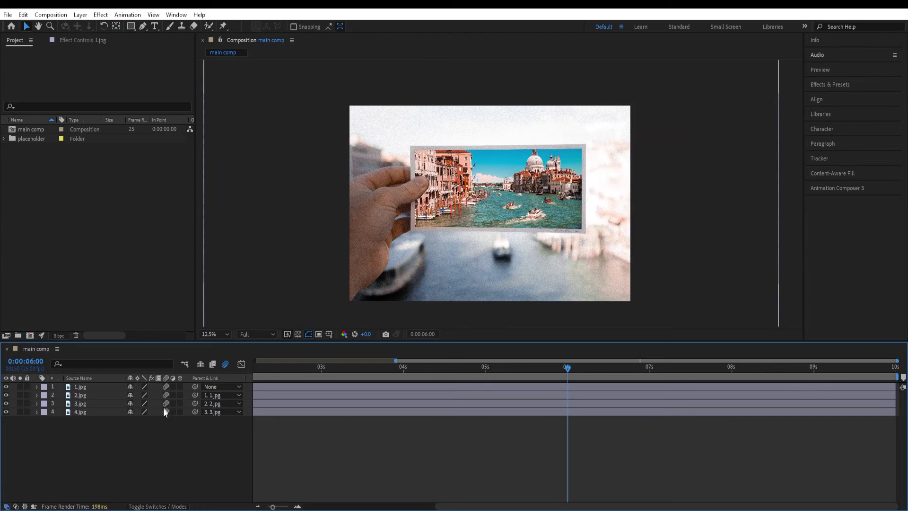
Inspect the motion blur around the 2.jpg layer up close, comparing the frames at 0:00:04:00 and 0:00:04:07
drag(567, 371, 403, 397)
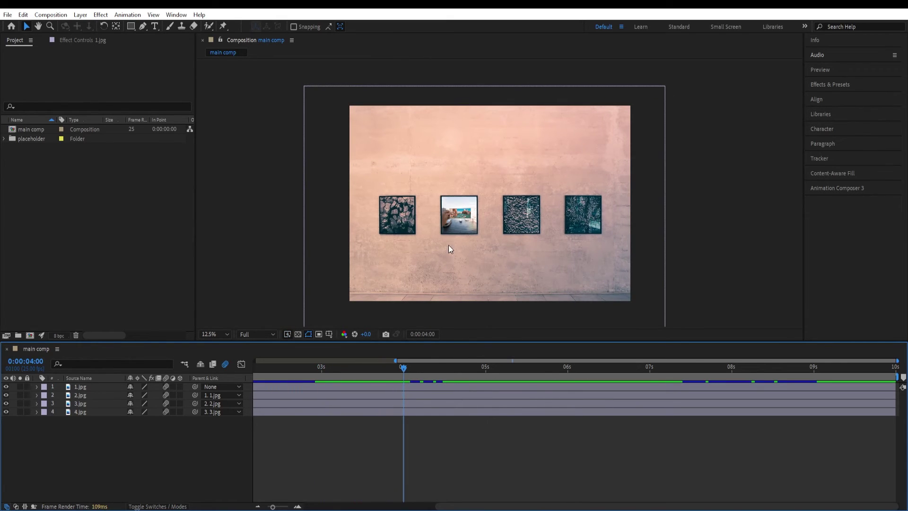
scroll(449, 232, up, 1)
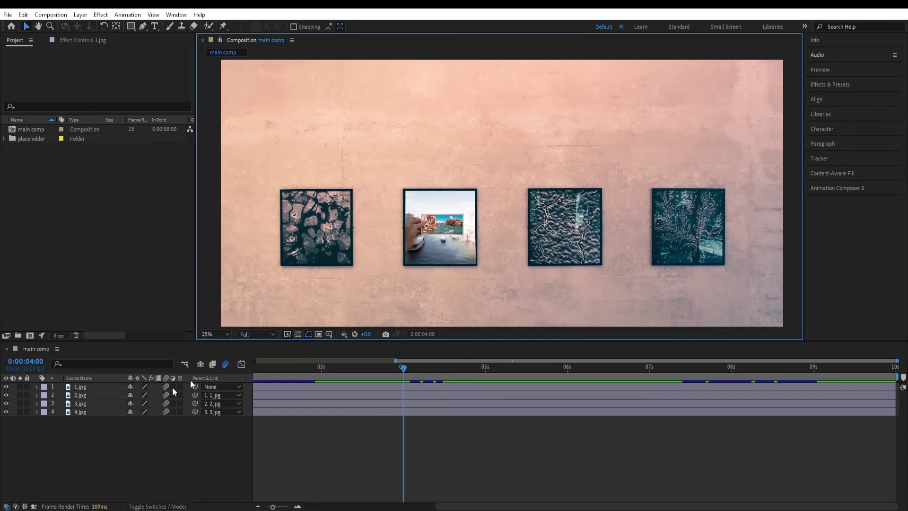
click(100, 397)
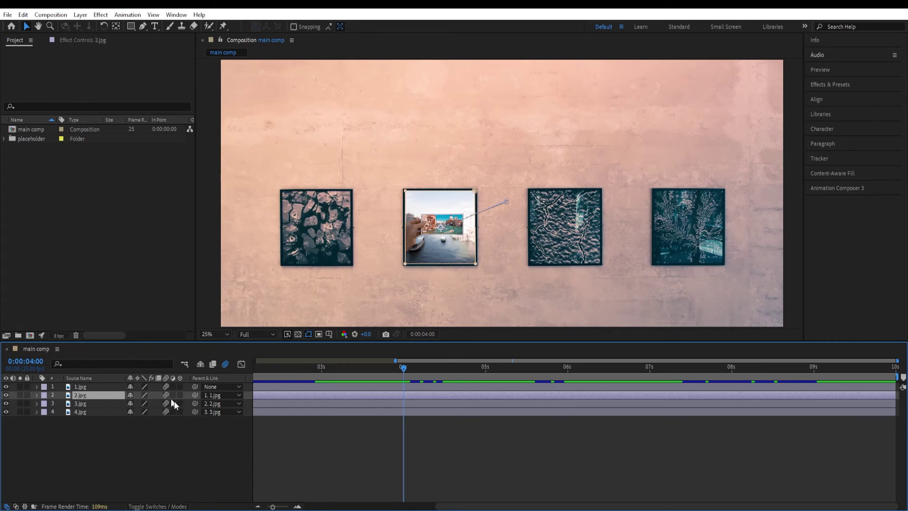
drag(403, 365, 428, 365)
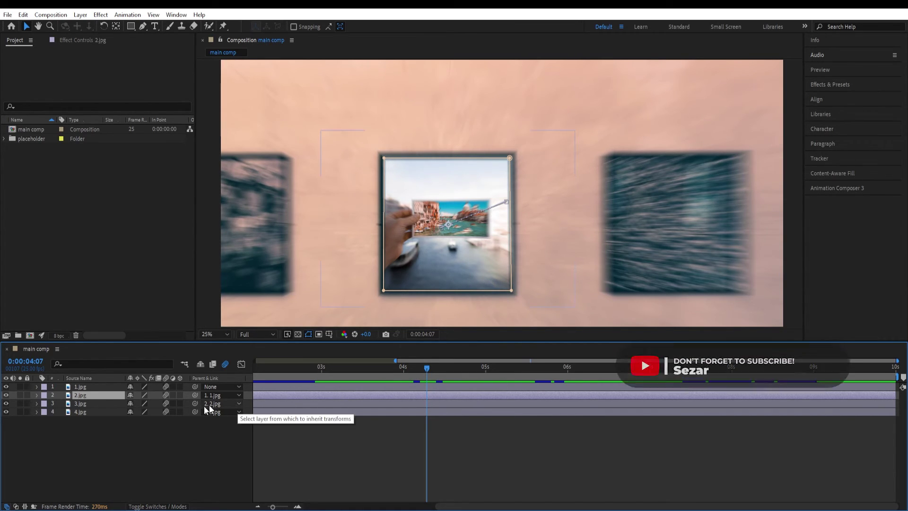
Switch motion blur off for the 2.jpg layer to compare the frame without it, and switch it back on
click(166, 396)
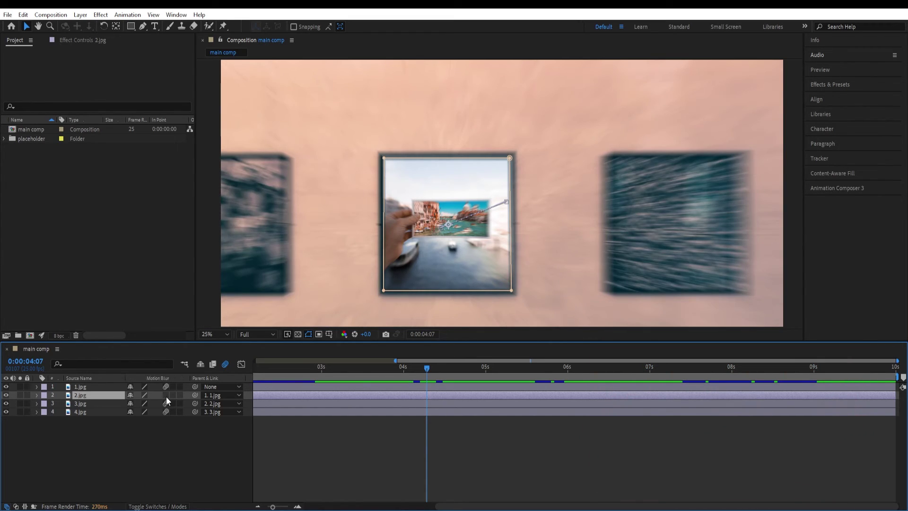
click(166, 396)
click(166, 395)
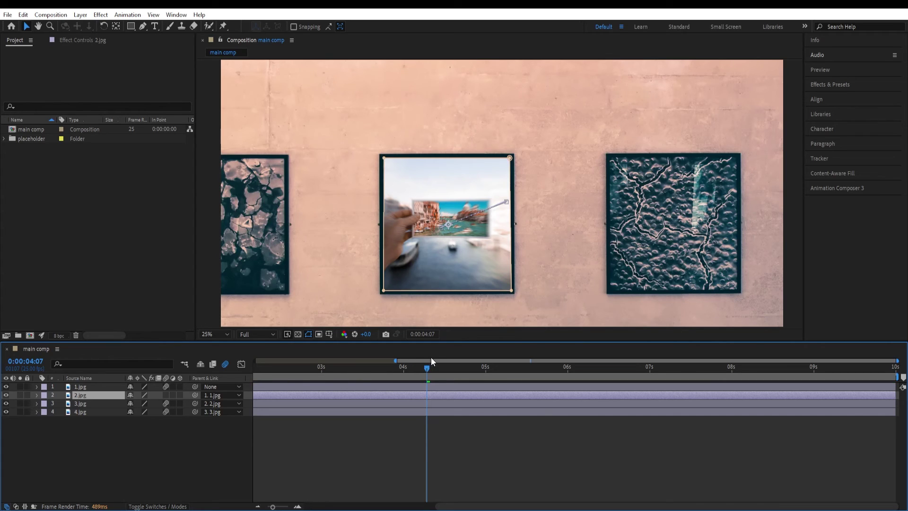
click(166, 394)
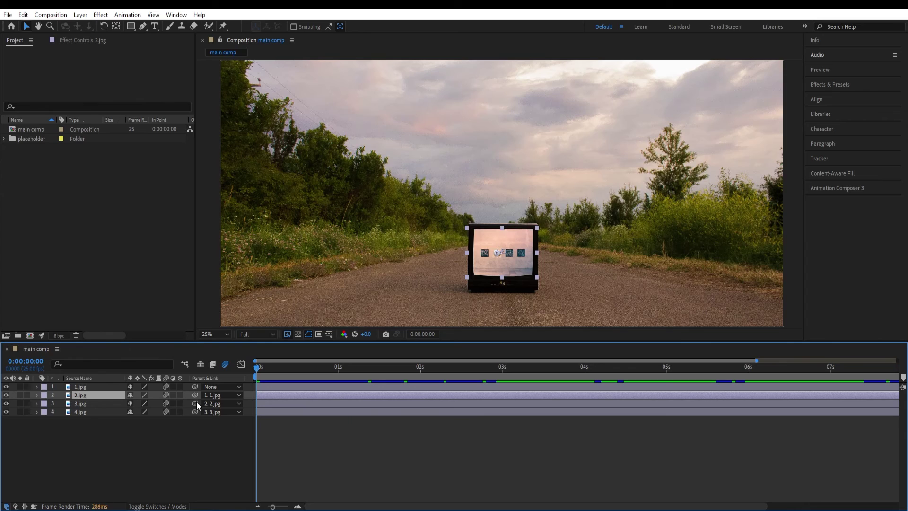
Deselect all layers, fit the composition to a maximized viewer and play back the finished animation from the start
drag(197, 402, 253, 418)
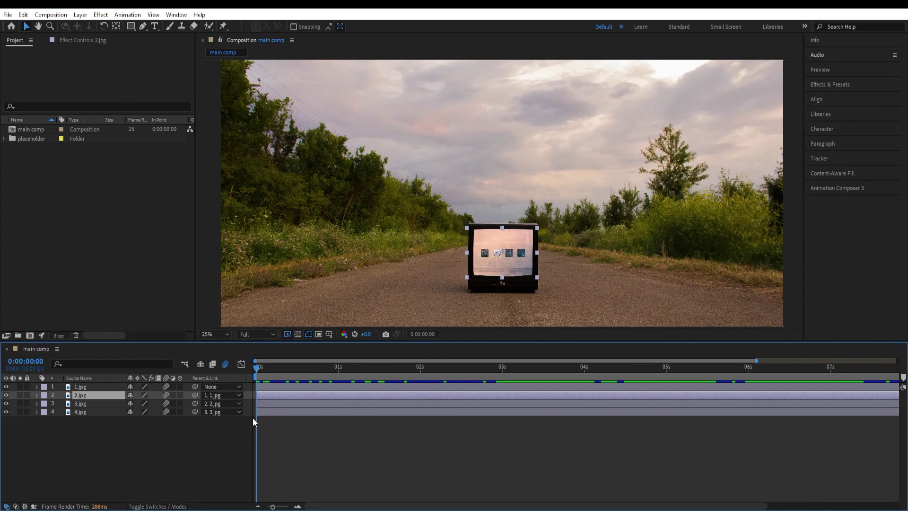
click(161, 452)
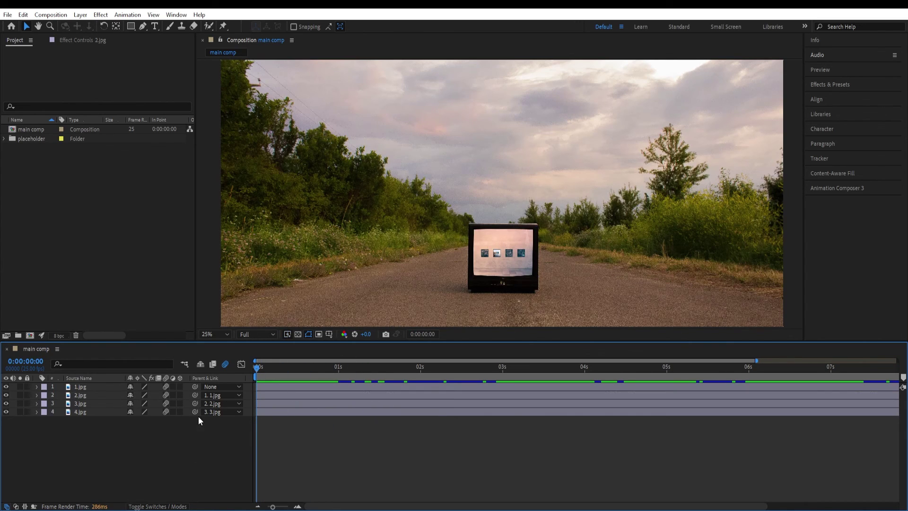
click(216, 334)
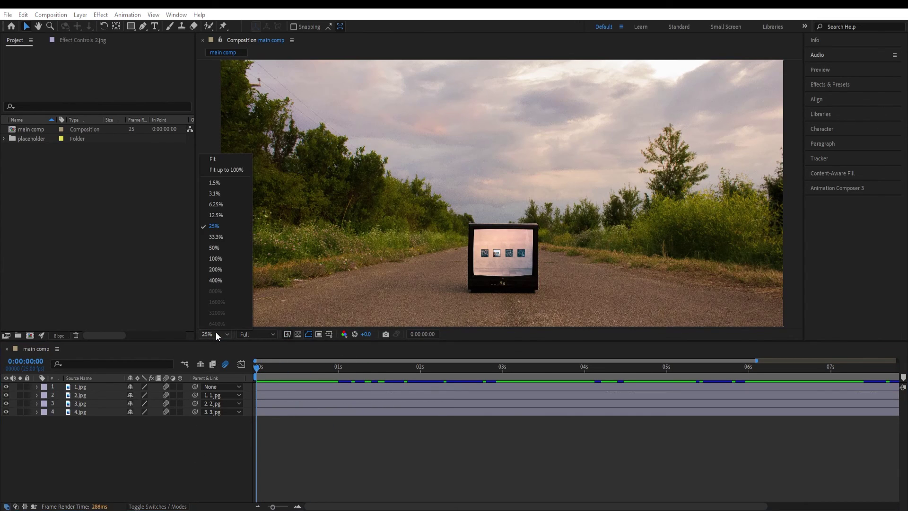
click(217, 163)
key(grave)
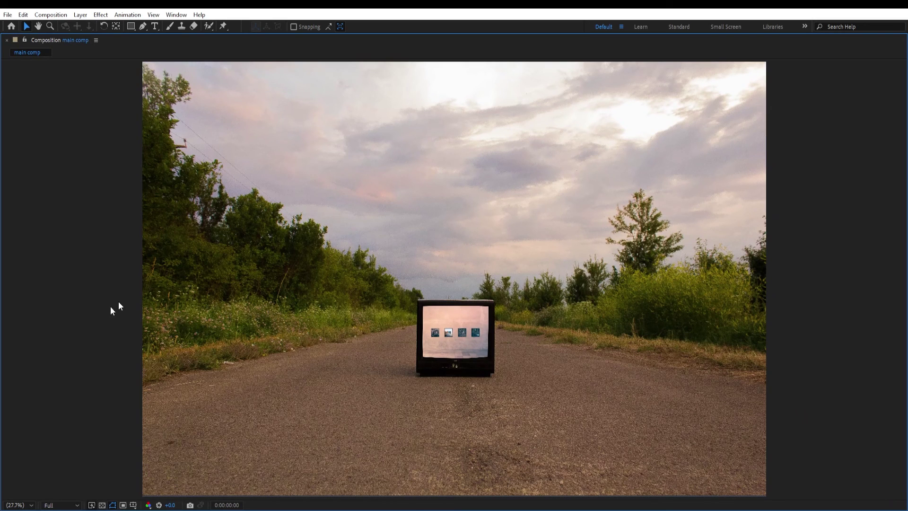
key(space)
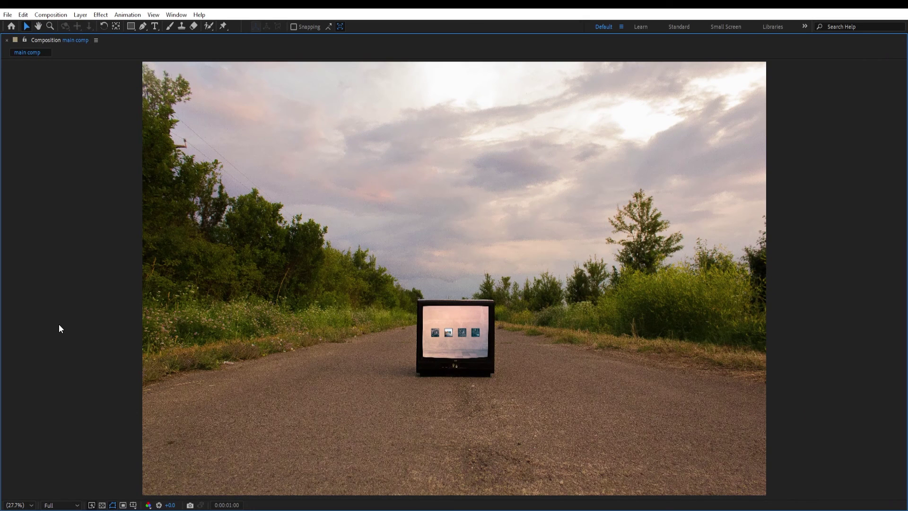